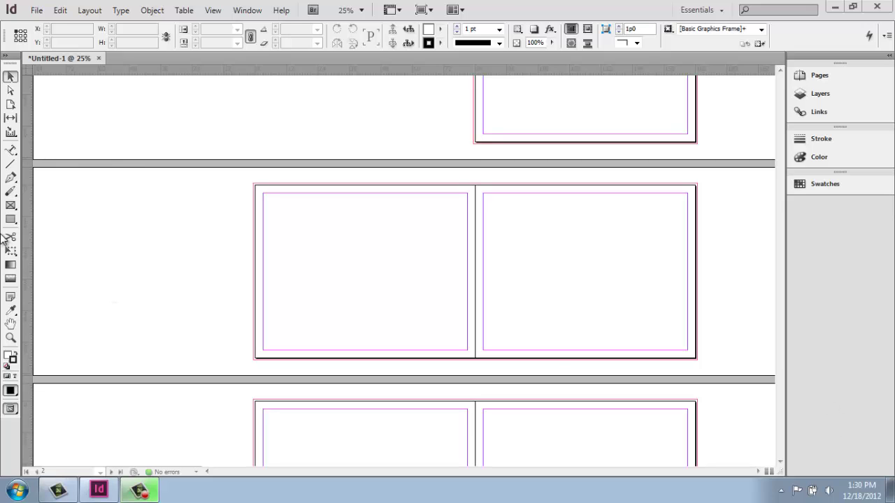
Draw a 132p3 × 72p6 rectangle frame across the second spread with the Rectangle Frame tool.
{"action": "left_click", "coordinate": [11, 220]}
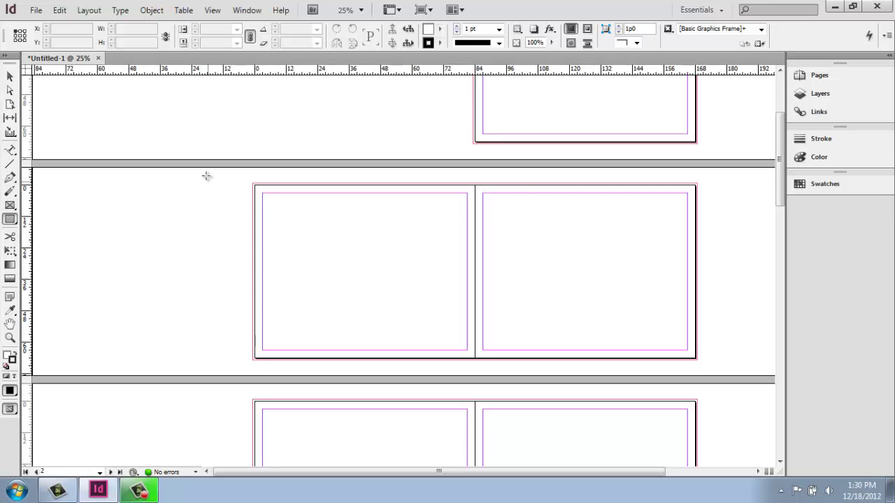
{"action": "left_click_drag", "start_coordinate": [205, 176], "coordinate": [552, 366]}
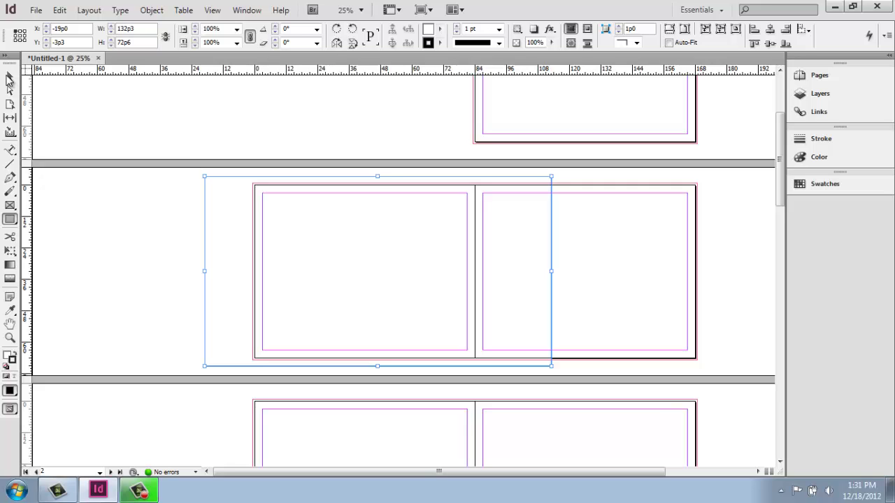
Set the frame's fill to [Paper] from the Control panel Fill list, then show the Swatches panel.
{"action": "left_click", "coordinate": [440, 29]}
{"action": "left_click", "coordinate": [463, 109]}
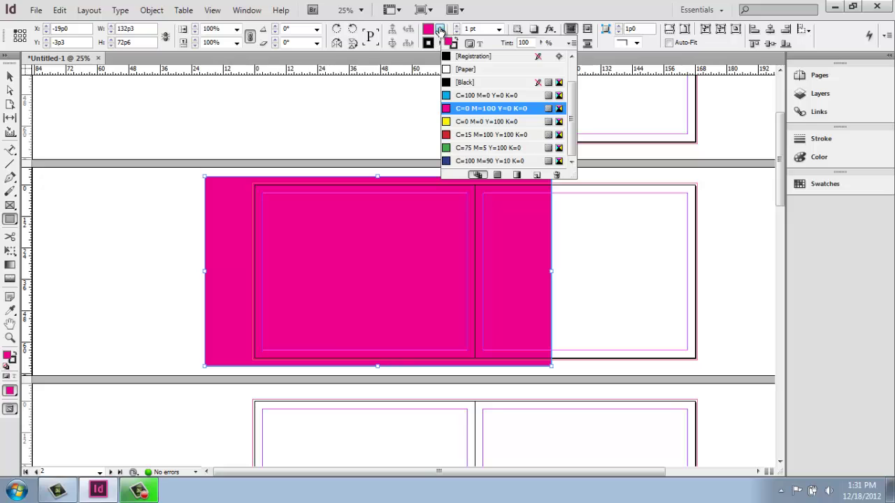
{"action": "left_click", "coordinate": [471, 71]}
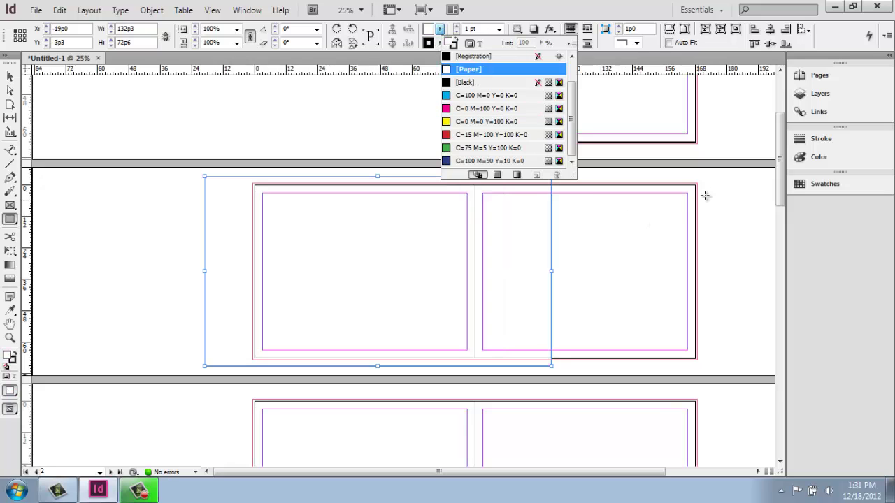
{"action": "left_click", "coordinate": [633, 14]}
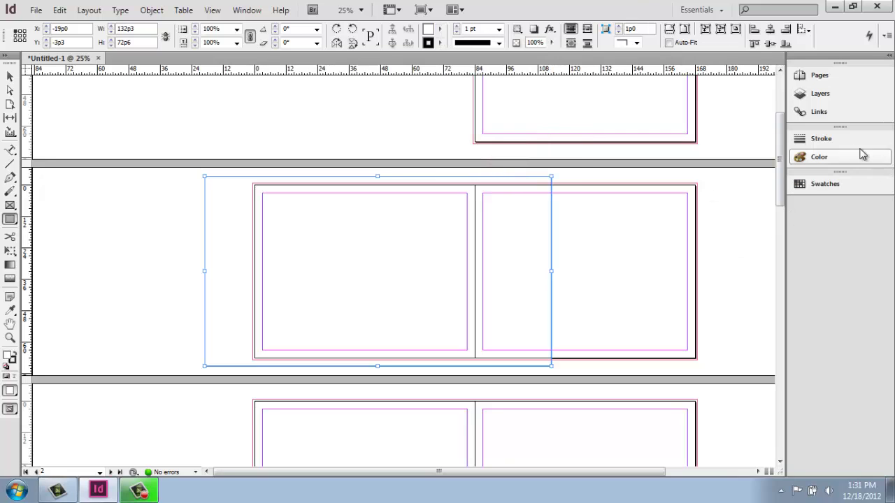
{"action": "left_click", "coordinate": [826, 184]}
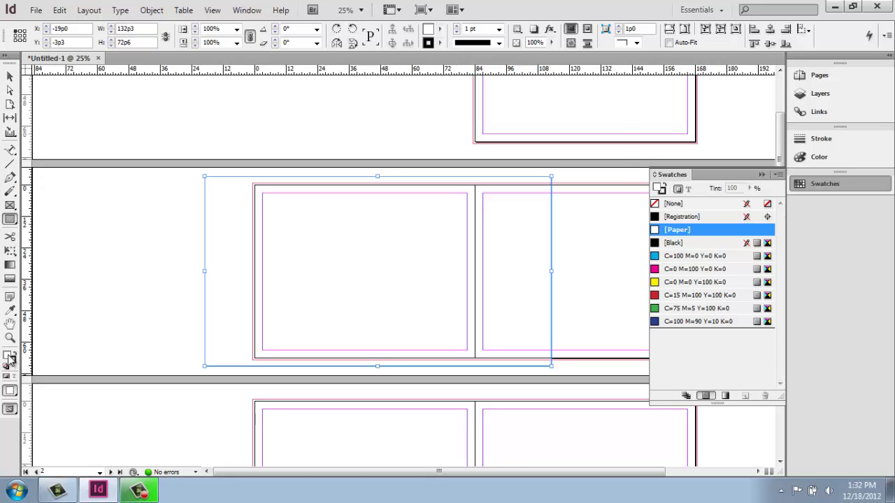
Open the Color Picker for the frame's white fill and move the dialog to the left.
{"action": "double_click", "coordinate": [9, 356]}
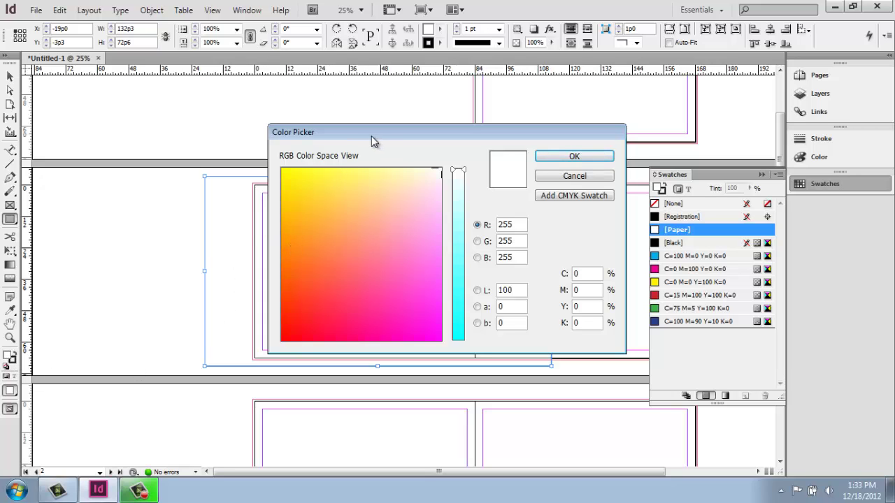
{"action": "left_click_drag", "start_coordinate": [362, 136], "coordinate": [270, 133]}
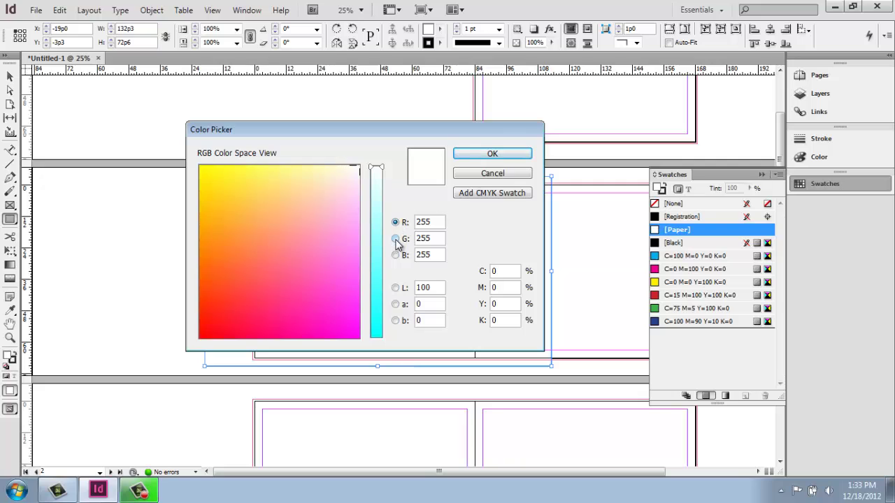
{"action": "left_click", "coordinate": [396, 239]}
{"action": "left_click", "coordinate": [396, 256]}
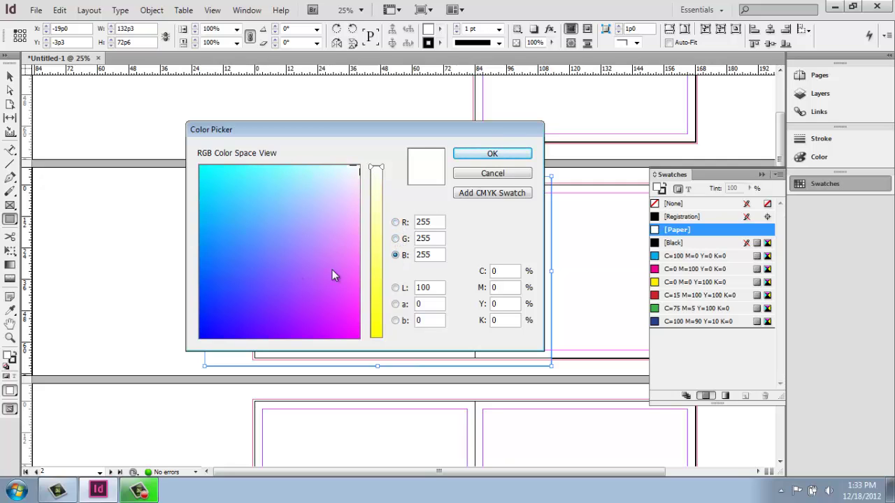
{"action": "left_click", "coordinate": [396, 223]}
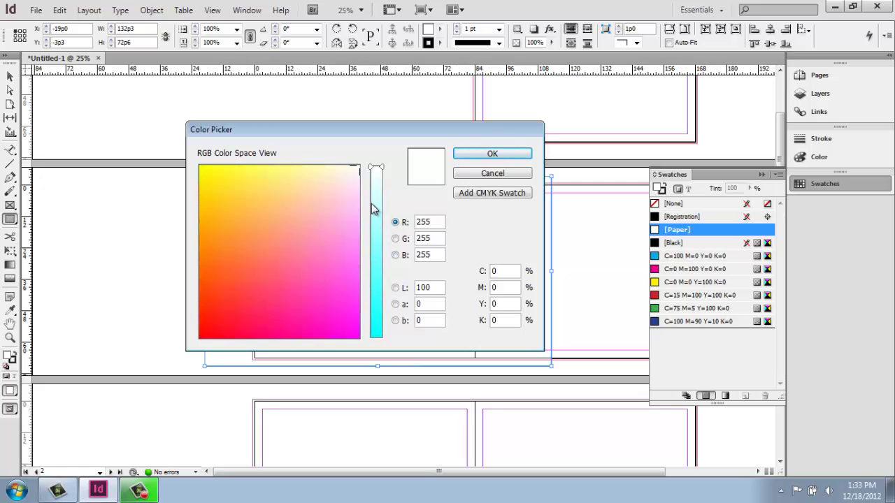
{"action": "mouse_move", "coordinate": [380, 170]}
{"action": "left_mouse_down"}
{"action": "mouse_move", "coordinate": [395, 349]}
{"action": "mouse_move", "coordinate": [393, 165]}
{"action": "left_mouse_up"}
{"action": "left_click", "coordinate": [396, 239]}
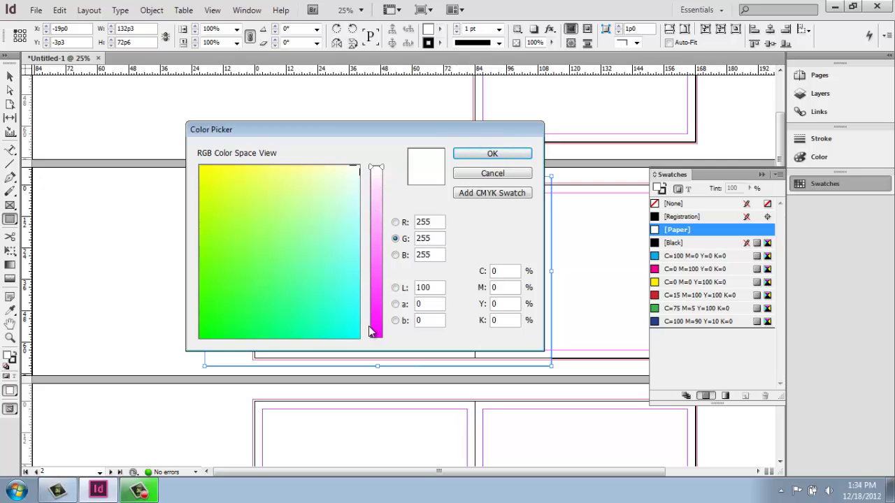
{"action": "left_click", "coordinate": [396, 256]}
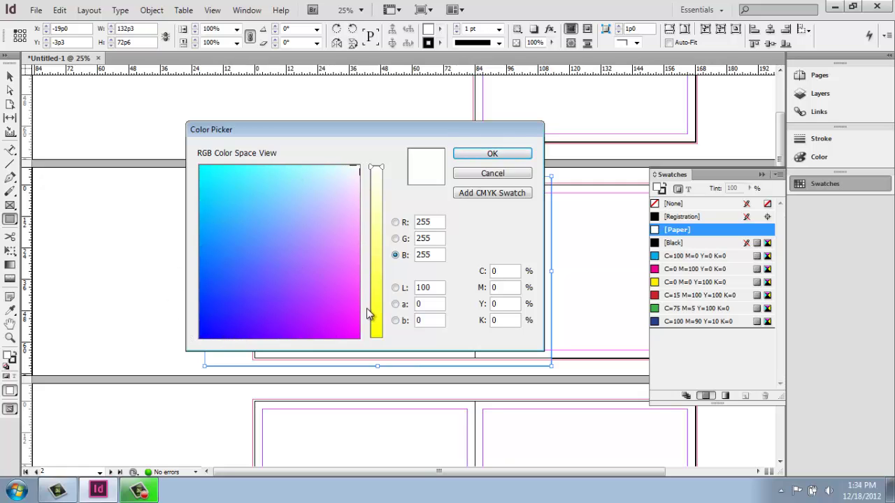
{"action": "left_click", "coordinate": [396, 239]}
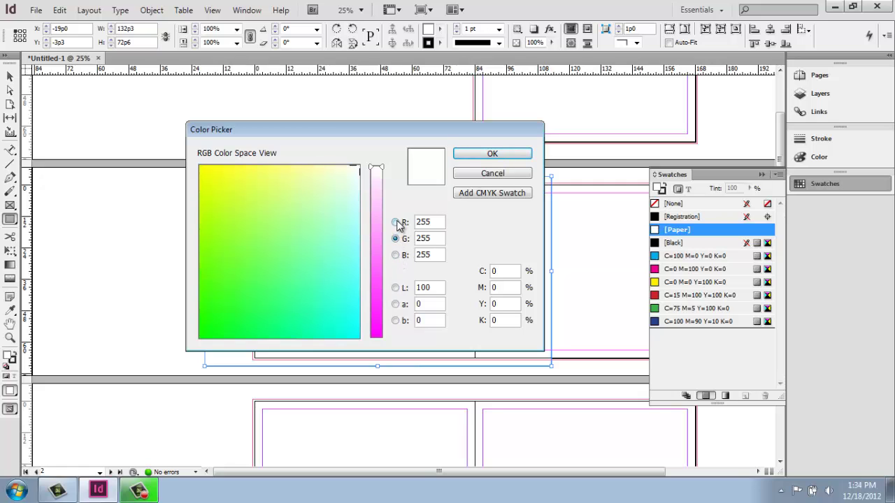
{"action": "left_click", "coordinate": [396, 222]}
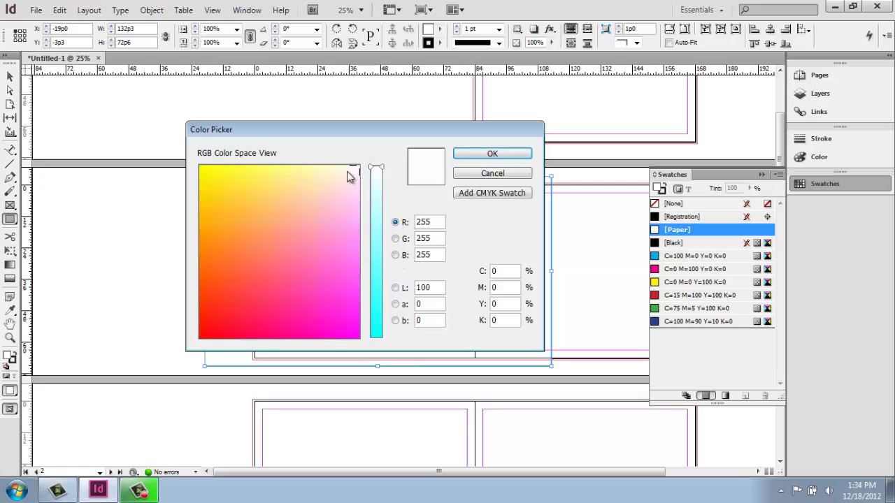
Mix a pink C=0 M=82 Y=42 K=0 in the Color Picker and add it as a CMYK swatch.
{"action": "left_click_drag", "start_coordinate": [311, 202], "coordinate": [276, 252]}
{"action": "mouse_move", "coordinate": [230, 279]}
{"action": "left_mouse_down"}
{"action": "mouse_move", "coordinate": [231, 301]}
{"action": "mouse_move", "coordinate": [254, 290]}
{"action": "mouse_move", "coordinate": [231, 280]}
{"action": "left_mouse_up"}
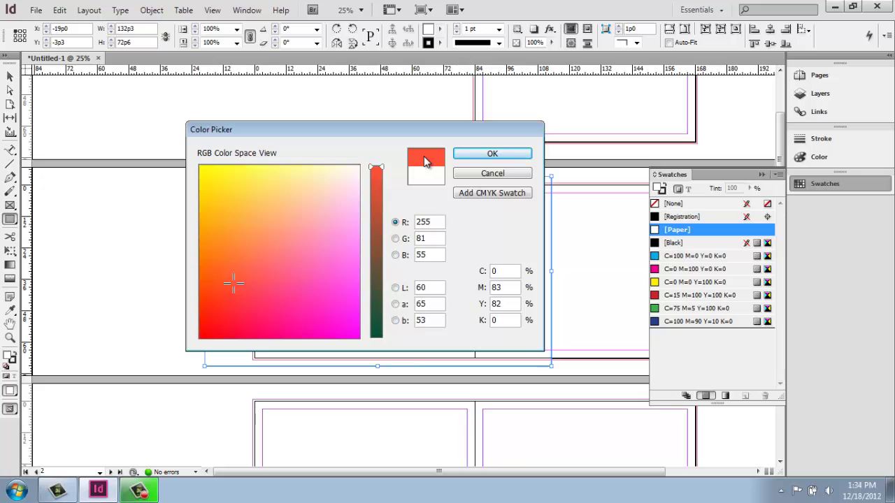
{"action": "left_click", "coordinate": [261, 262]}
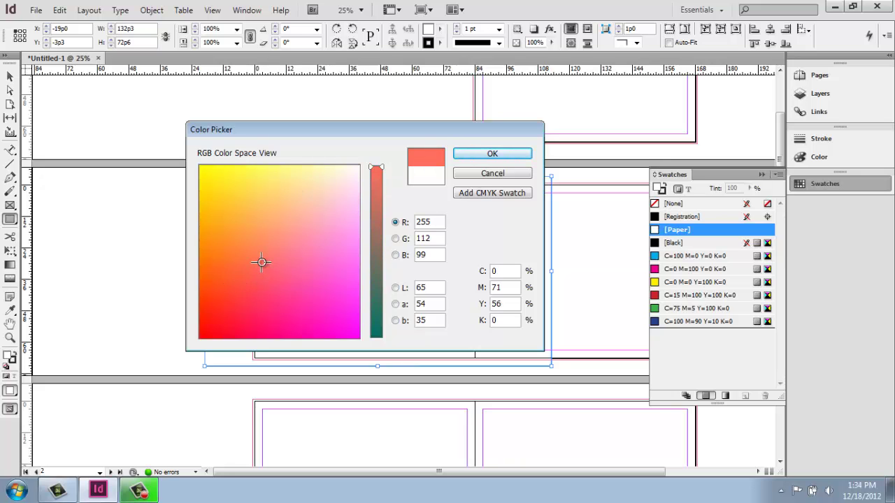
{"action": "mouse_move", "coordinate": [382, 169]}
{"action": "left_mouse_down"}
{"action": "mouse_move", "coordinate": [378, 337]}
{"action": "mouse_move", "coordinate": [388, 164]}
{"action": "left_mouse_up"}
{"action": "left_click", "coordinate": [268, 281]}
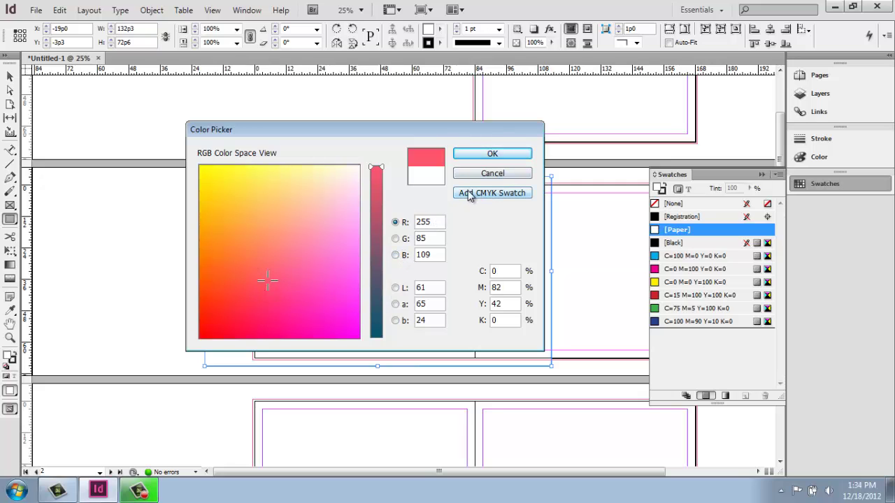
{"action": "left_click", "coordinate": [509, 200]}
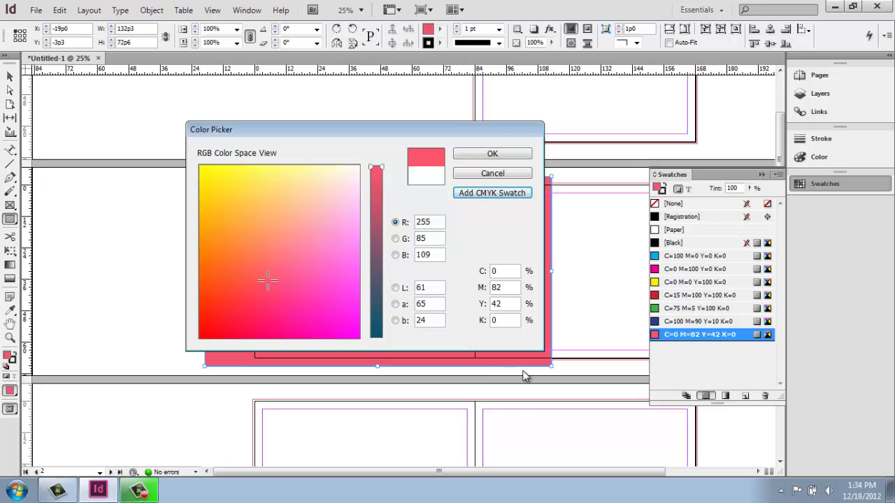
Add an orange and a hot pink as CMYK swatches from the Color Picker.
{"action": "left_click", "coordinate": [228, 233]}
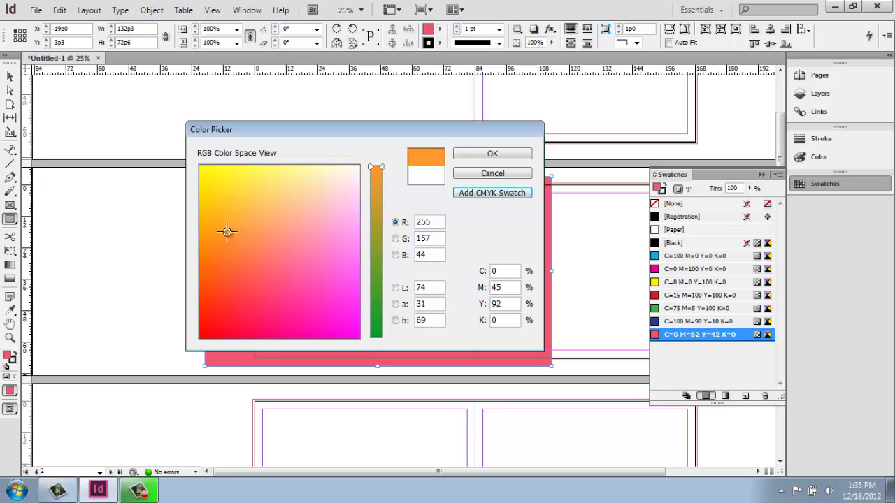
{"action": "left_click", "coordinate": [477, 192]}
{"action": "left_click_drag", "start_coordinate": [302, 202], "coordinate": [286, 186]}
{"action": "left_click", "coordinate": [311, 281]}
{"action": "left_click", "coordinate": [314, 283]}
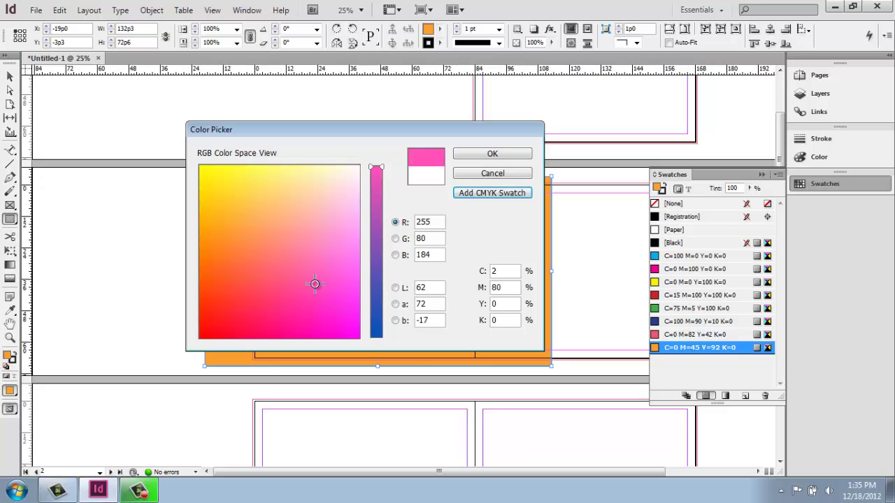
{"action": "left_click", "coordinate": [479, 193]}
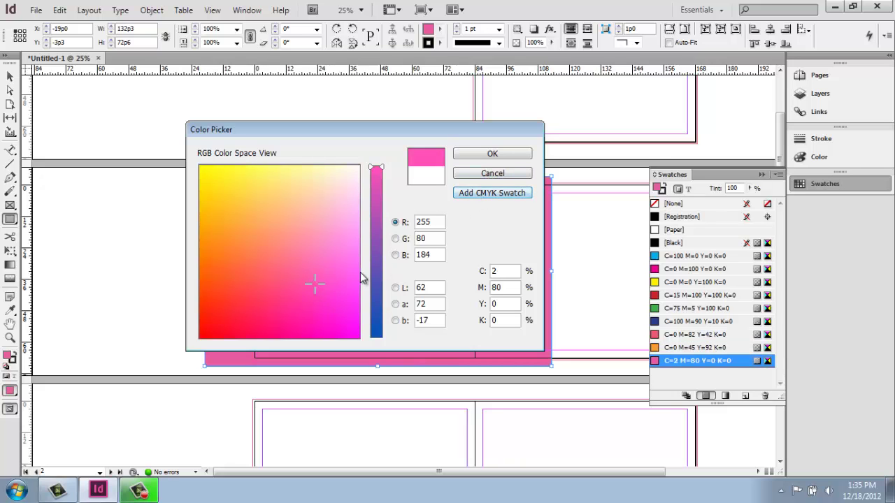
Add purple, grey-green C=48 M=26 Y=38 K=1 and lavender C=53 M=69 Y=0 K=0 swatches.
{"action": "left_click", "coordinate": [375, 223]}
{"action": "mouse_move", "coordinate": [372, 245]}
{"action": "left_mouse_down"}
{"action": "mouse_move", "coordinate": [374, 260]}
{"action": "mouse_move", "coordinate": [376, 243]}
{"action": "left_mouse_up"}
{"action": "left_click", "coordinate": [502, 197]}
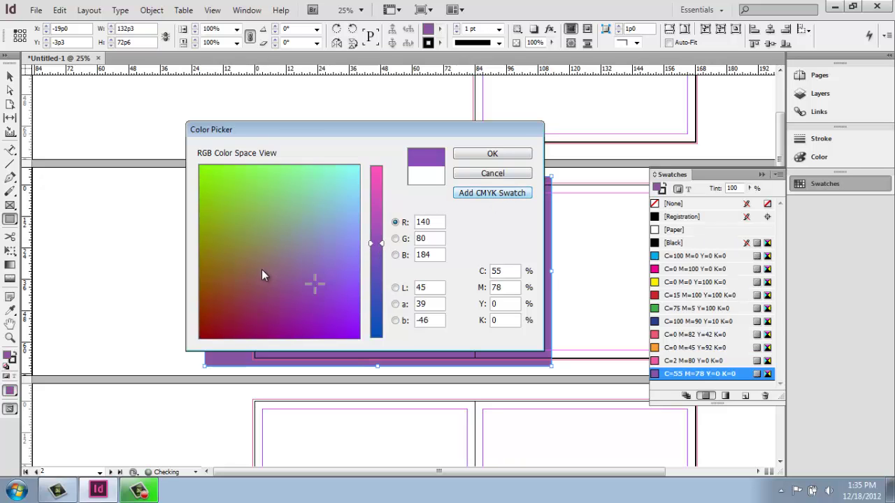
{"action": "left_click", "coordinate": [298, 226]}
{"action": "left_click", "coordinate": [464, 192]}
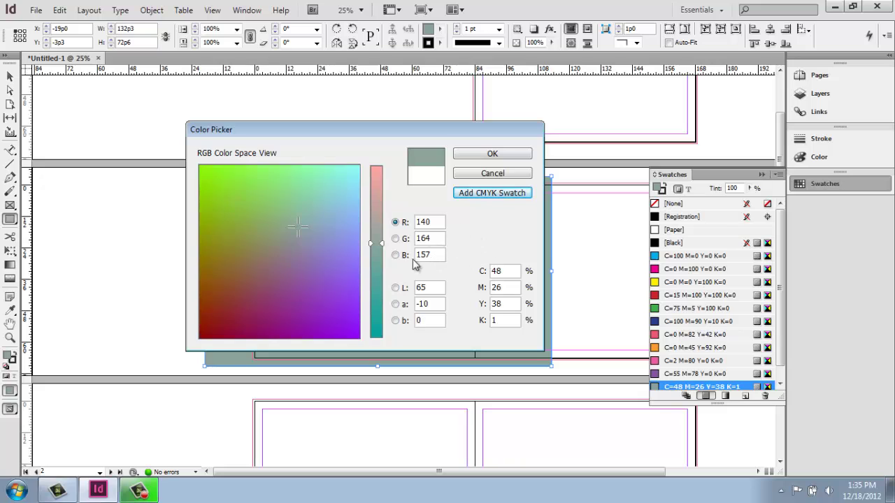
{"action": "left_click_drag", "start_coordinate": [262, 241], "coordinate": [252, 202]}
{"action": "left_click", "coordinate": [319, 273]}
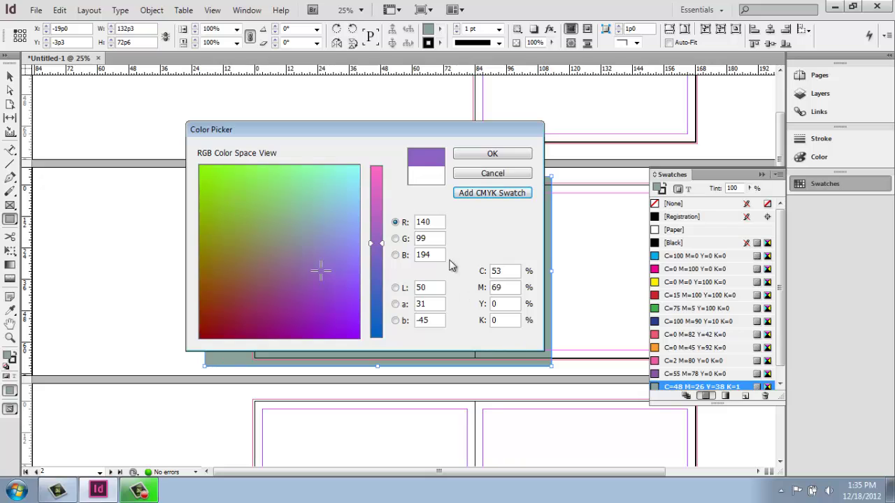
{"action": "left_click", "coordinate": [489, 193]}
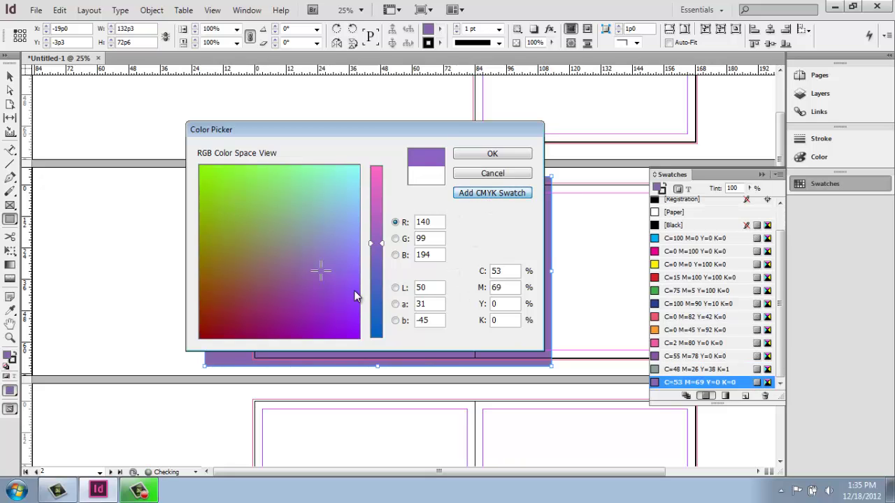
Close the Color Picker keeping the purple fill, and reselect the frame with the Selection tool.
{"action": "left_click", "coordinate": [493, 154]}
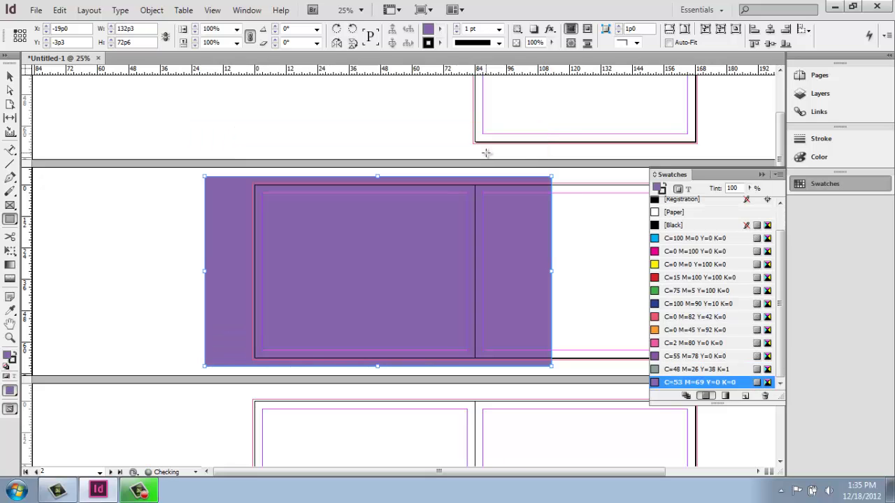
{"action": "left_click", "coordinate": [11, 77]}
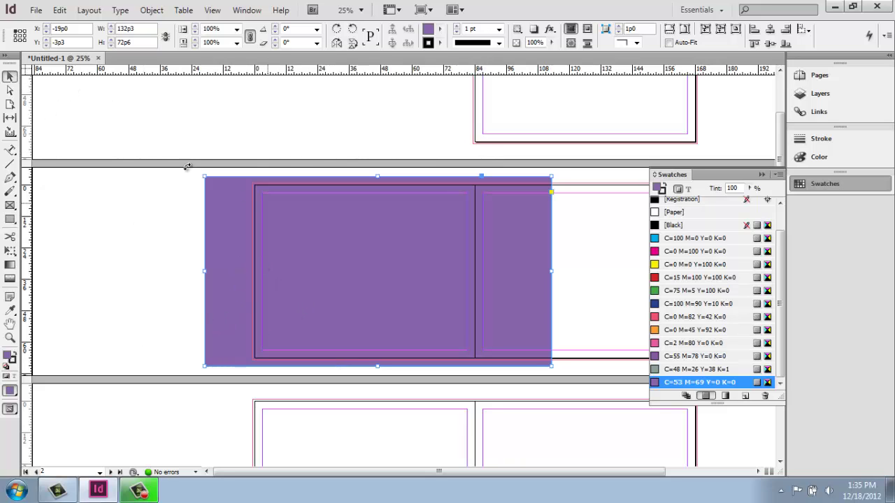
{"action": "left_click", "coordinate": [144, 205]}
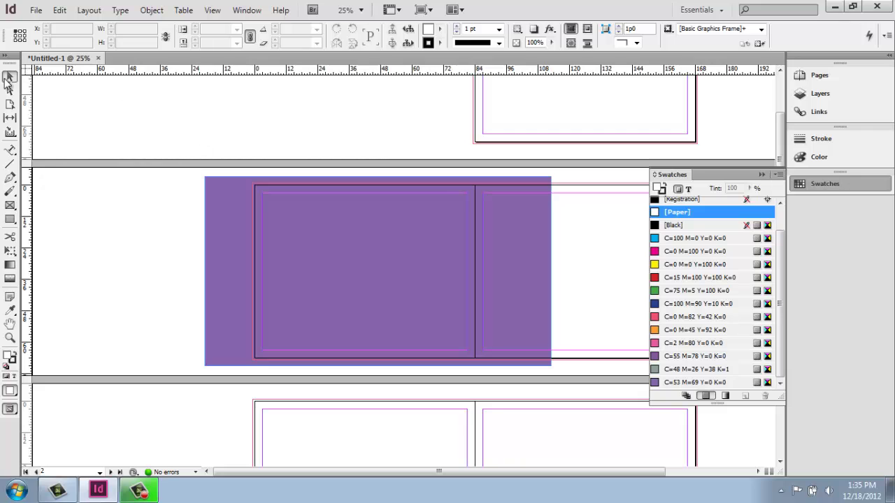
{"action": "left_click", "coordinate": [207, 177]}
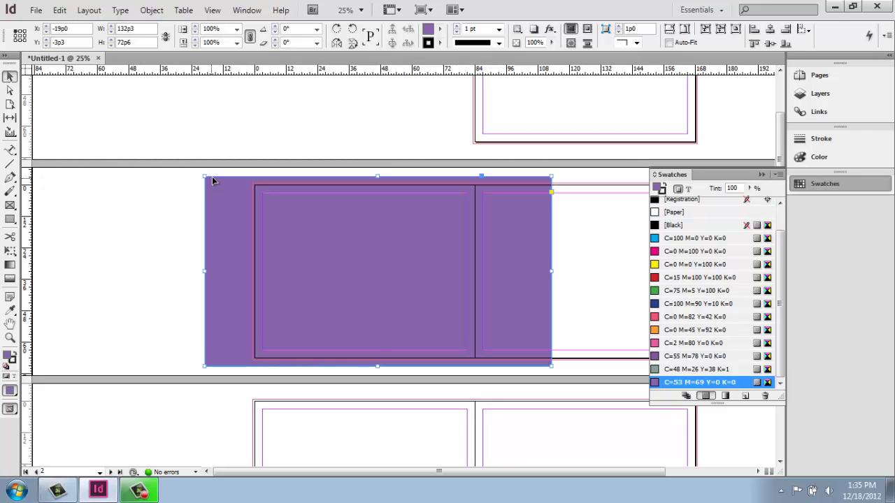
Try several swatches on the frame and settle on grey-green C=48 M=26 Y=38 K=1.
{"action": "left_click", "coordinate": [673, 343]}
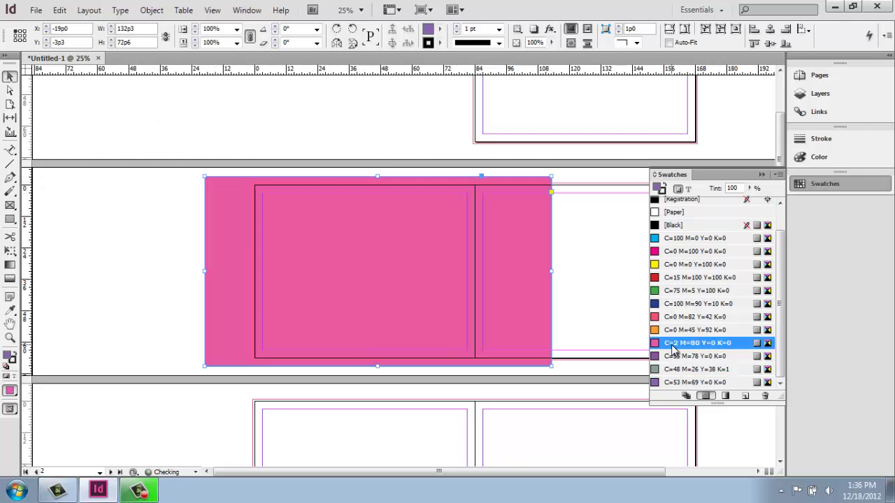
{"action": "left_click", "coordinate": [686, 330]}
{"action": "left_click", "coordinate": [687, 307]}
{"action": "left_click", "coordinate": [689, 318]}
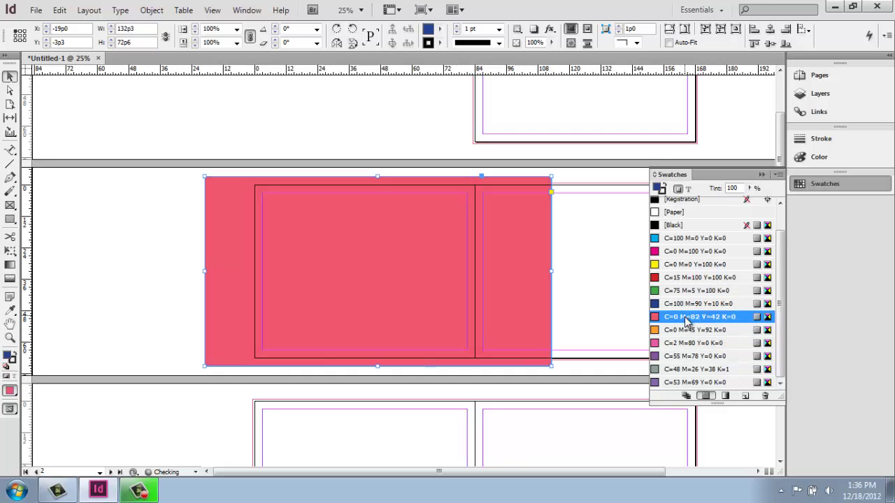
{"action": "left_click", "coordinate": [692, 331]}
{"action": "left_click", "coordinate": [694, 343]}
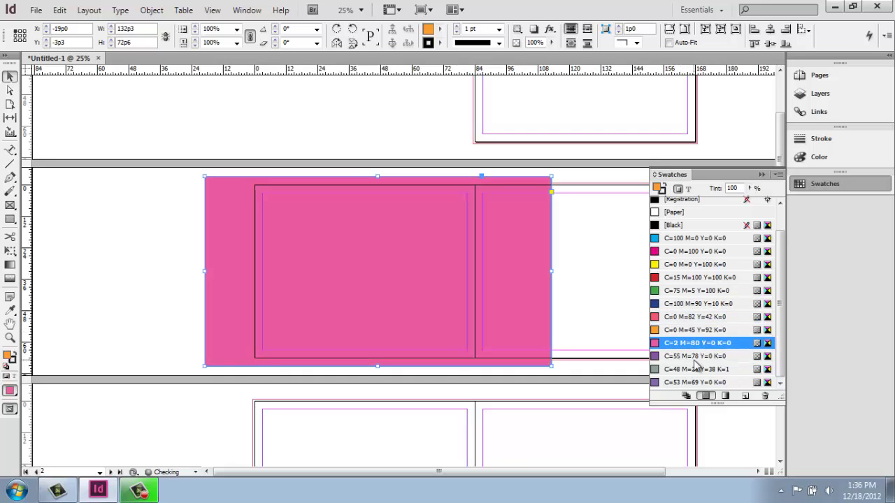
{"action": "left_click", "coordinate": [694, 356]}
{"action": "left_click", "coordinate": [695, 369]}
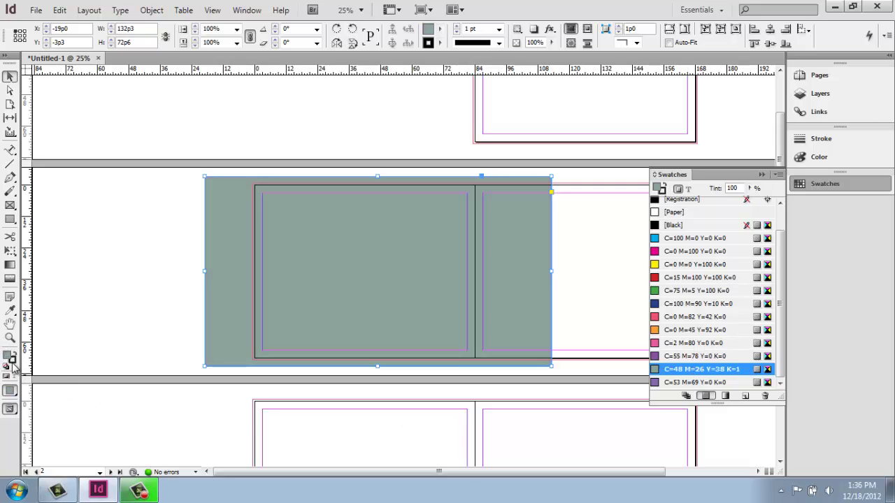
{"action": "left_click", "coordinate": [11, 361]}
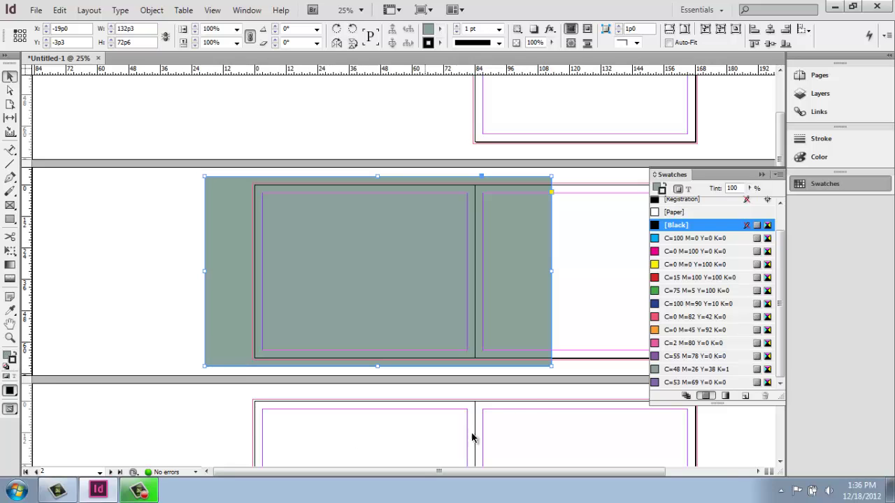
Give the frame a solid 30 pt stroke in purple C=55 M=78 Y=0 K=0, then enlarge the swatch list.
{"action": "left_click", "coordinate": [674, 279]}
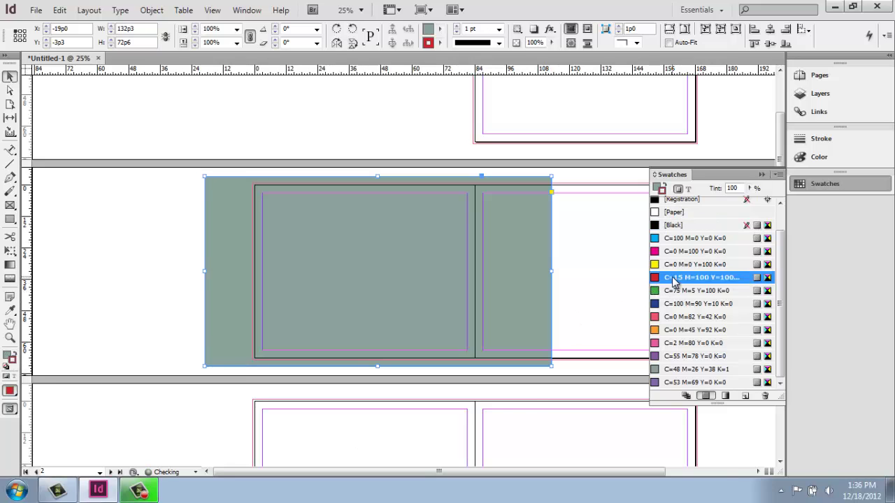
{"action": "left_click", "coordinate": [499, 43]}
{"action": "left_click", "coordinate": [498, 55]}
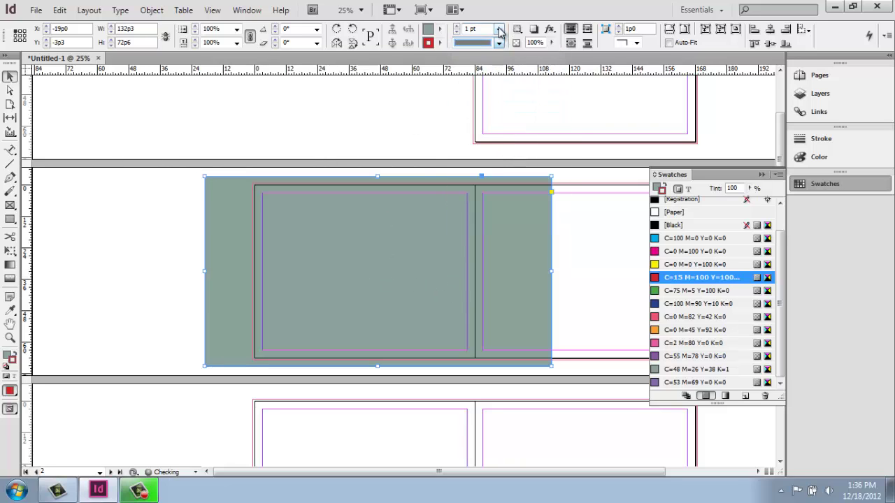
{"action": "left_click", "coordinate": [499, 28]}
{"action": "left_click", "coordinate": [480, 169]}
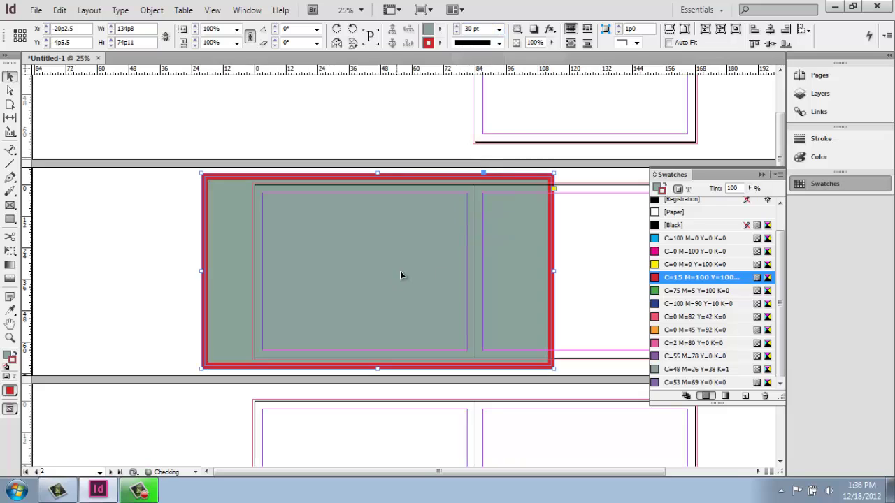
{"action": "left_click", "coordinate": [694, 356]}
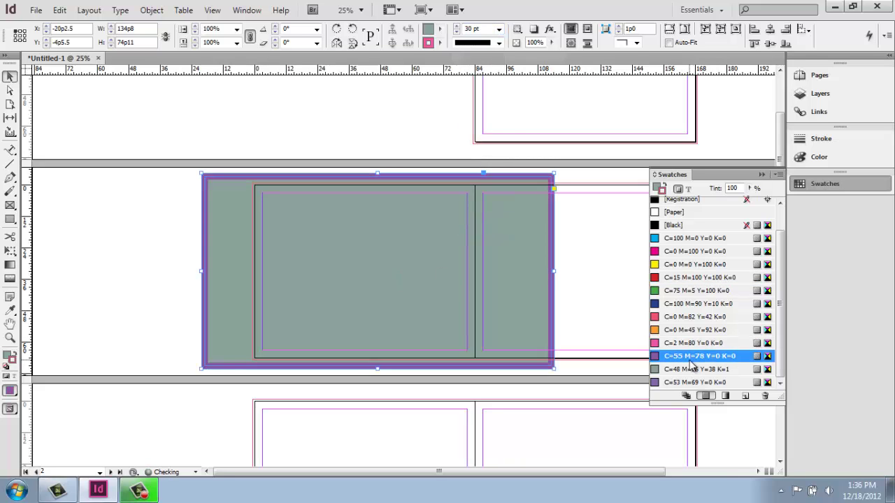
{"action": "left_click", "coordinate": [110, 284]}
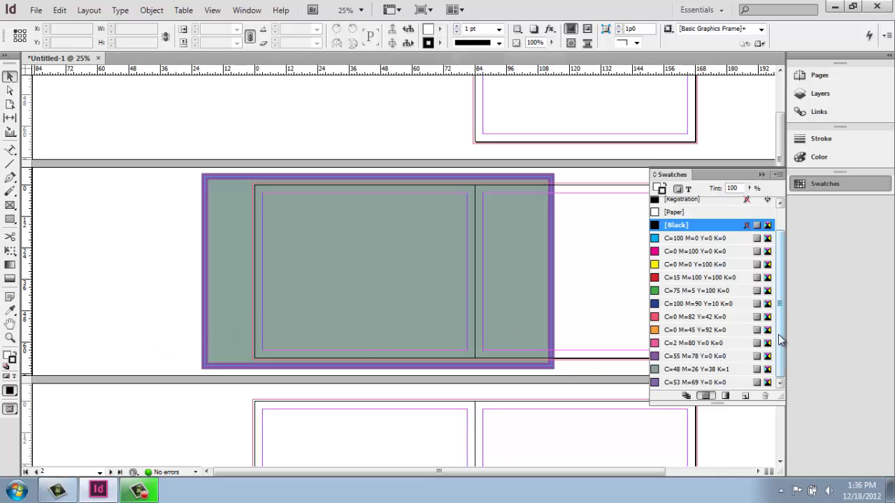
{"action": "left_click_drag", "start_coordinate": [725, 404], "coordinate": [726, 449]}
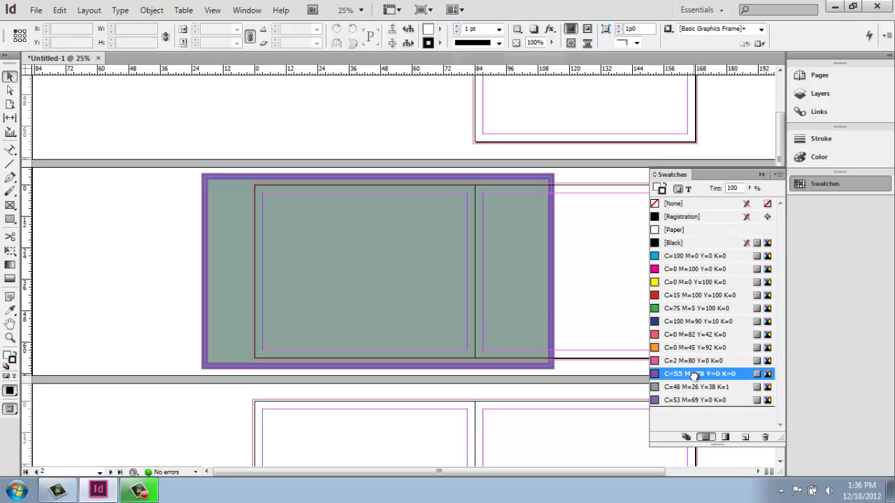
{"action": "left_click_drag", "start_coordinate": [693, 375], "coordinate": [769, 439]}
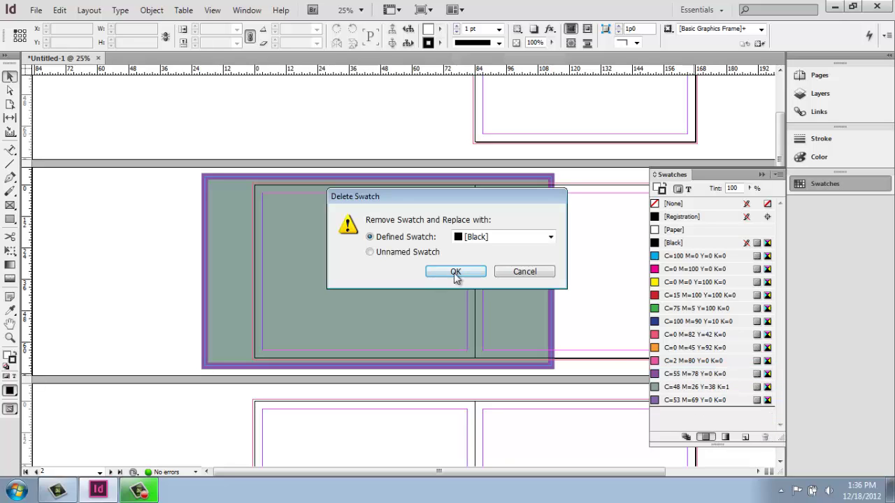
{"action": "left_click", "coordinate": [513, 273]}
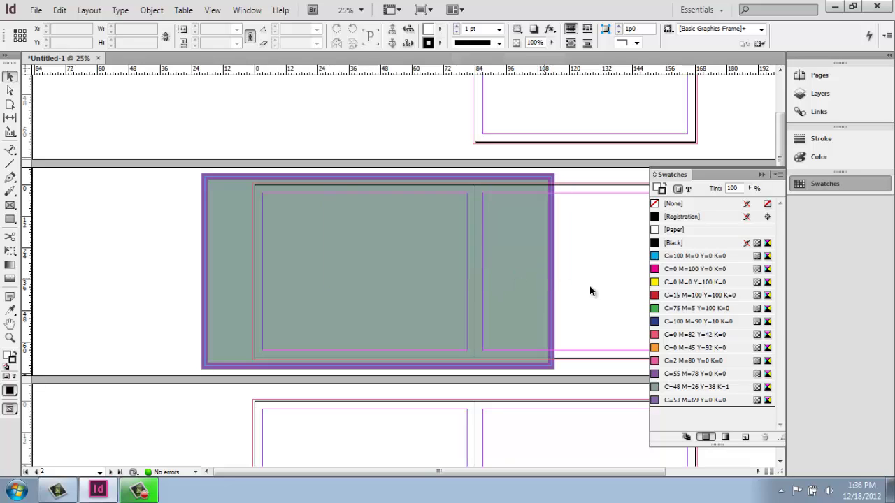
{"action": "left_click", "coordinate": [684, 390]}
{"action": "left_click", "coordinate": [765, 437]}
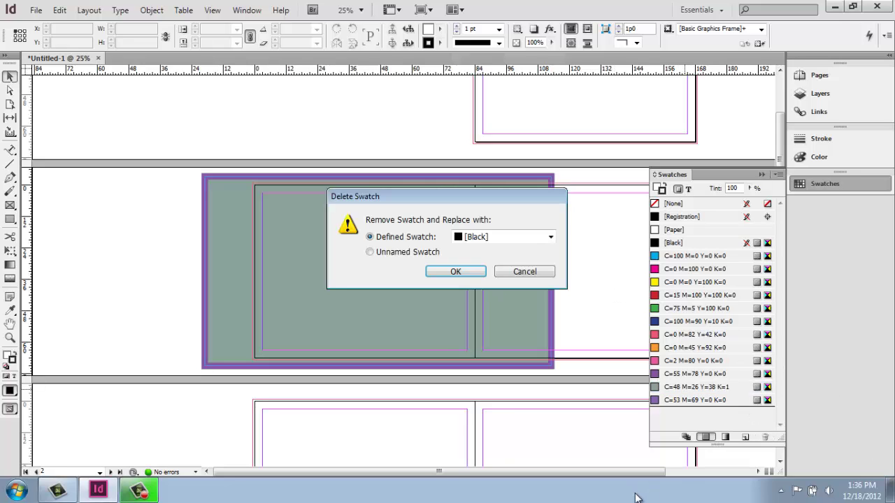
{"action": "left_click", "coordinate": [534, 275]}
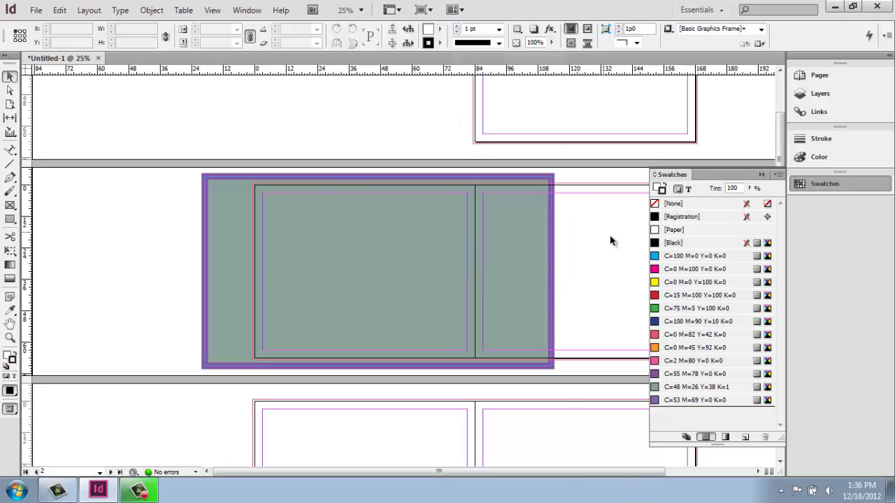
{"action": "left_click", "coordinate": [319, 192]}
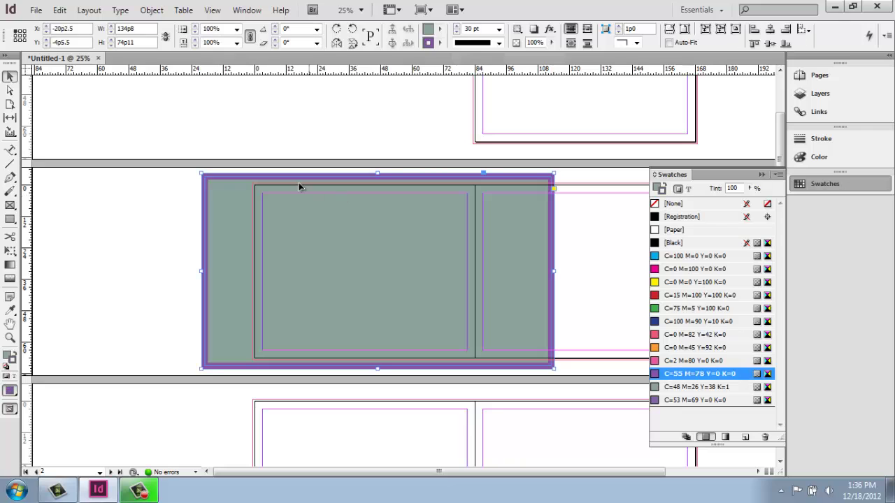
Set the purple stroke to a 33% tint in the Color panel, then return to Swatches.
{"action": "left_click", "coordinate": [828, 161]}
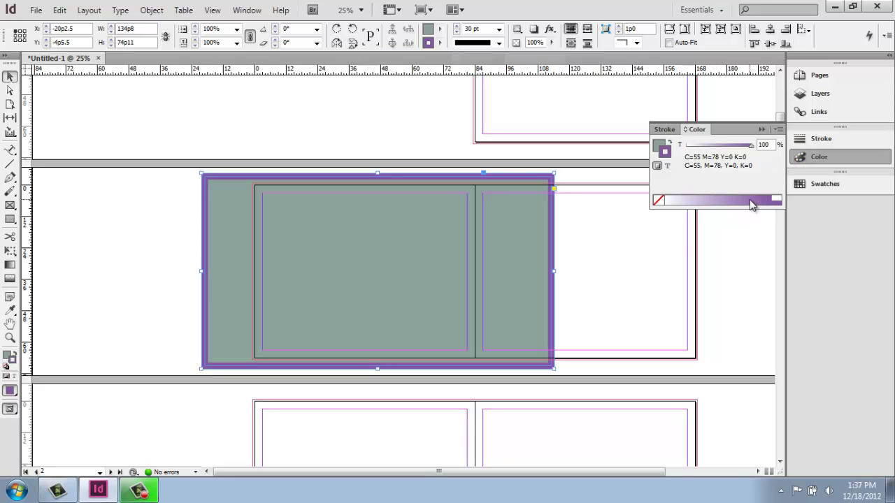
{"action": "mouse_move", "coordinate": [749, 204]}
{"action": "left_mouse_down"}
{"action": "mouse_move", "coordinate": [740, 194]}
{"action": "mouse_move", "coordinate": [704, 194]}
{"action": "mouse_move", "coordinate": [726, 192]}
{"action": "mouse_move", "coordinate": [702, 202]}
{"action": "left_mouse_up"}
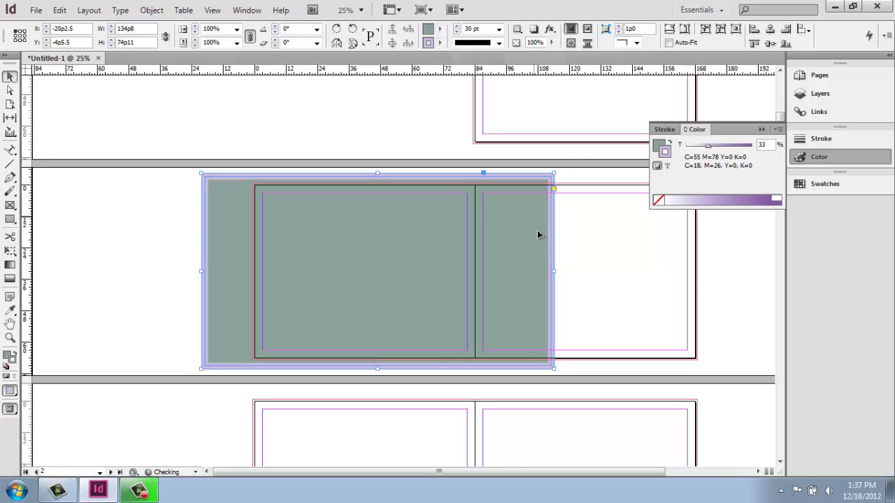
{"action": "left_click", "coordinate": [603, 242]}
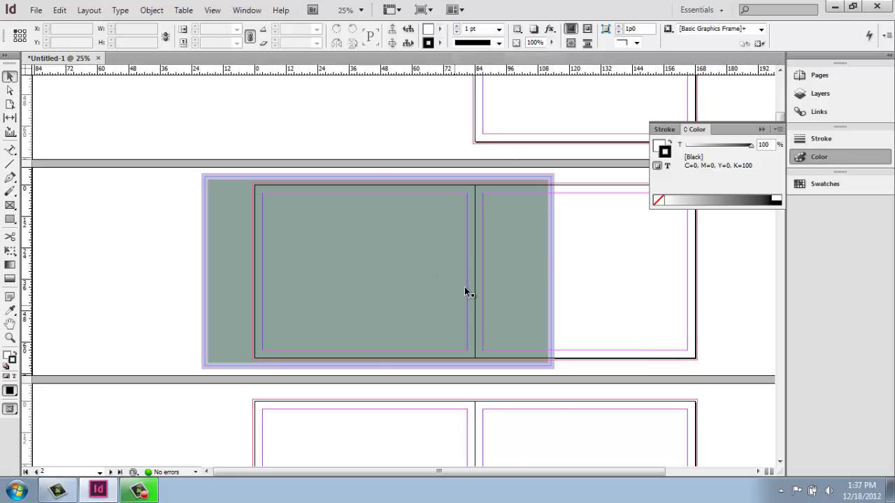
{"action": "left_click", "coordinate": [364, 206]}
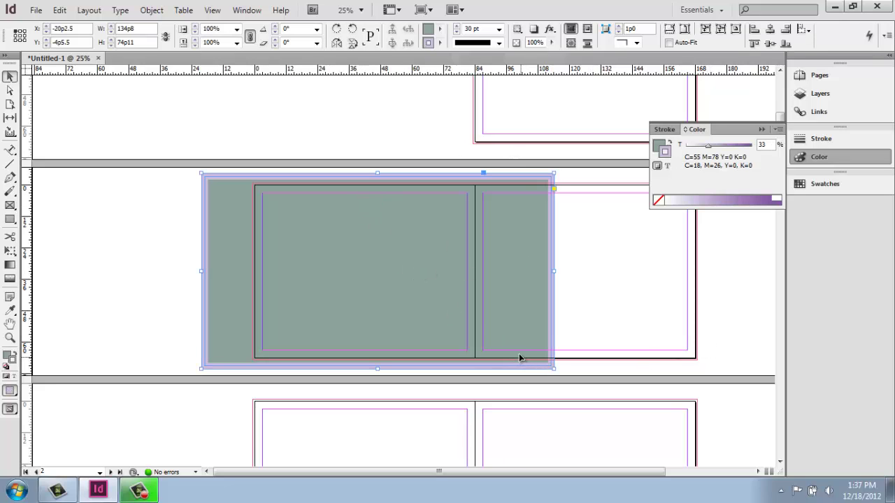
{"action": "left_click", "coordinate": [804, 184]}
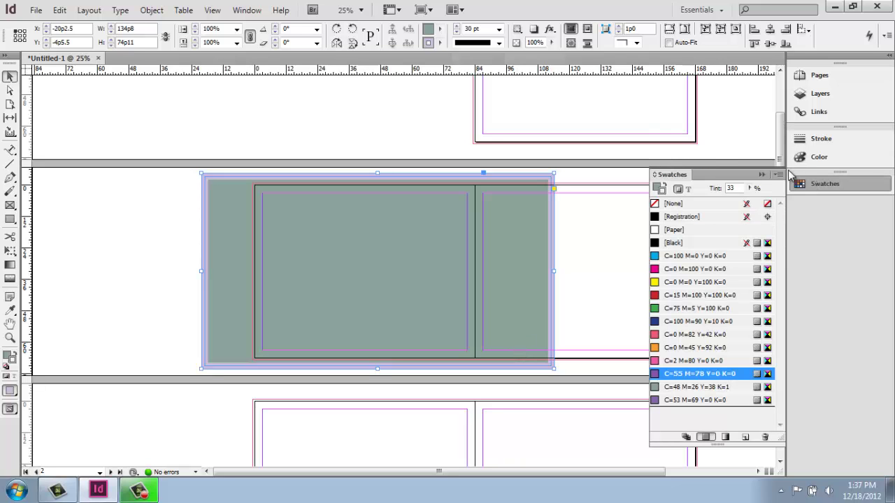
Open the Gradient panel and drag a radial gradient across the frame with the Gradient tool.
{"action": "left_click", "coordinate": [11, 268]}
{"action": "double_click", "coordinate": [11, 270]}
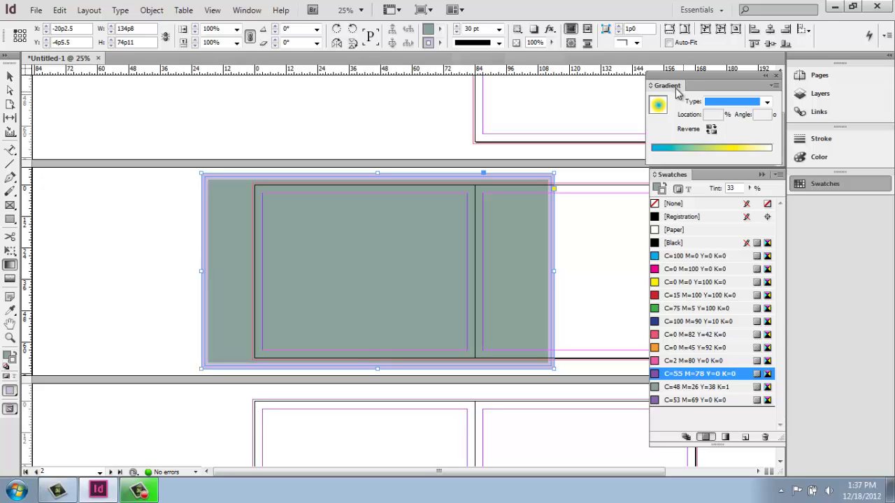
{"action": "left_click", "coordinate": [729, 104]}
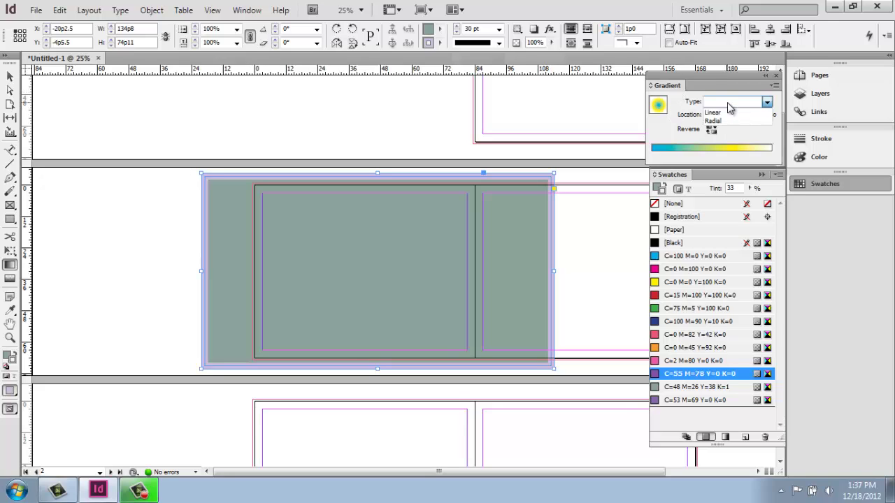
{"action": "left_click", "coordinate": [693, 143]}
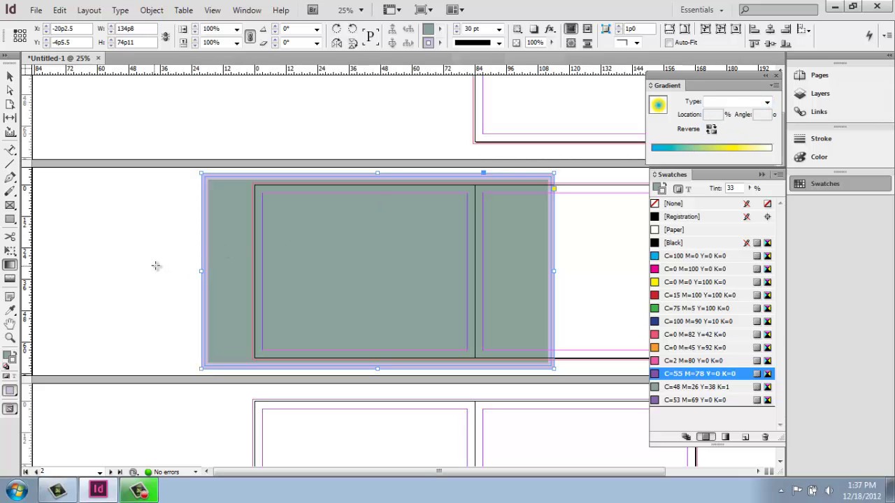
{"action": "left_click_drag", "start_coordinate": [179, 261], "coordinate": [400, 253]}
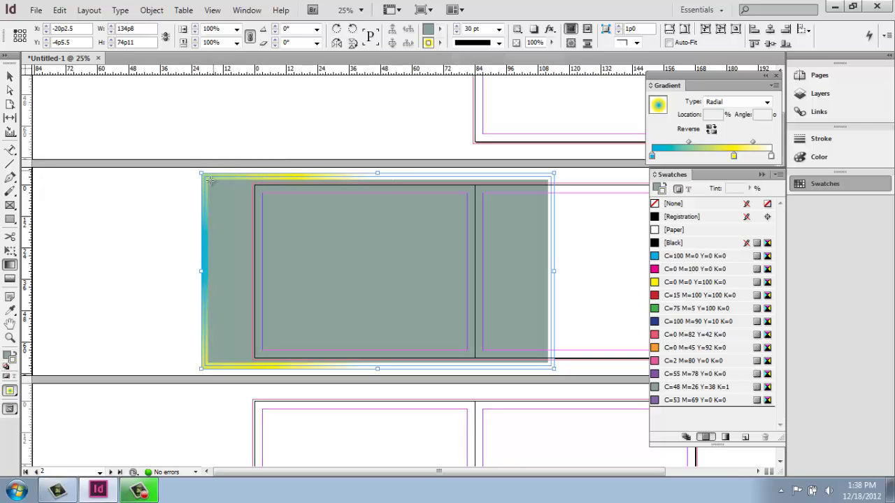
{"action": "left_click_drag", "start_coordinate": [589, 250], "coordinate": [186, 251]}
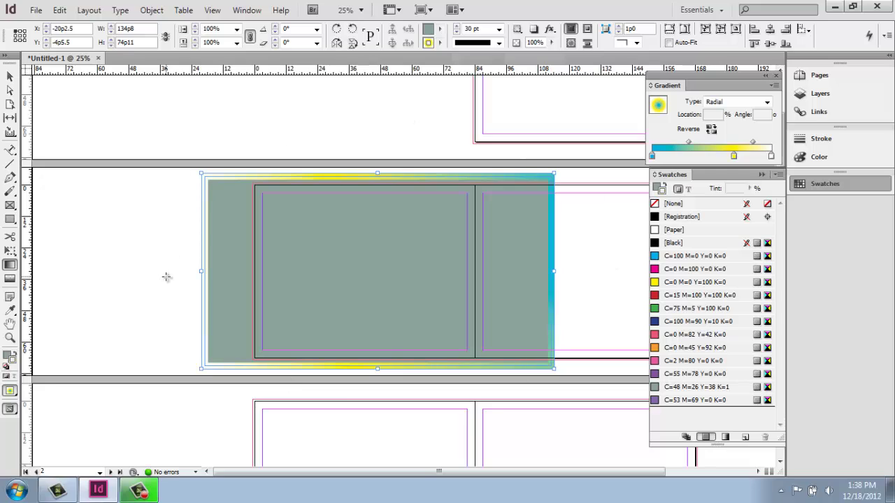
Swap fill and stroke so the border is grey-green, then re-drag the gradient from the left edge.
{"action": "left_click", "coordinate": [14, 356]}
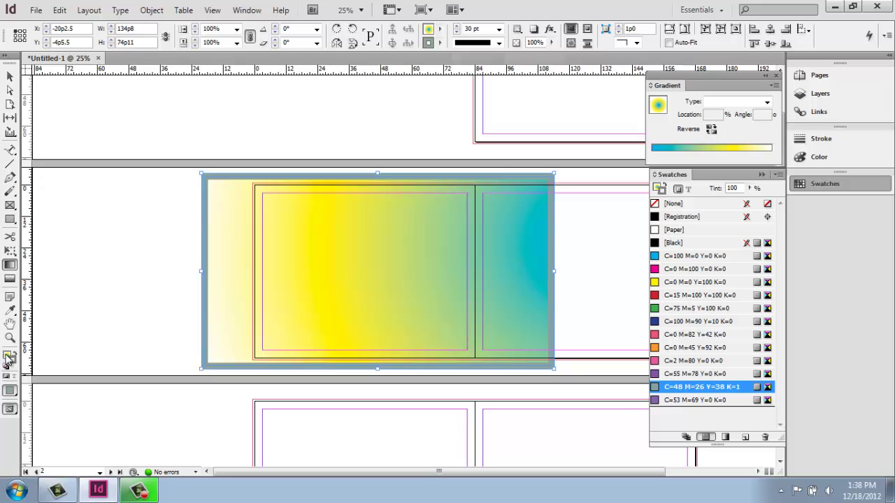
{"action": "left_click", "coordinate": [8, 358]}
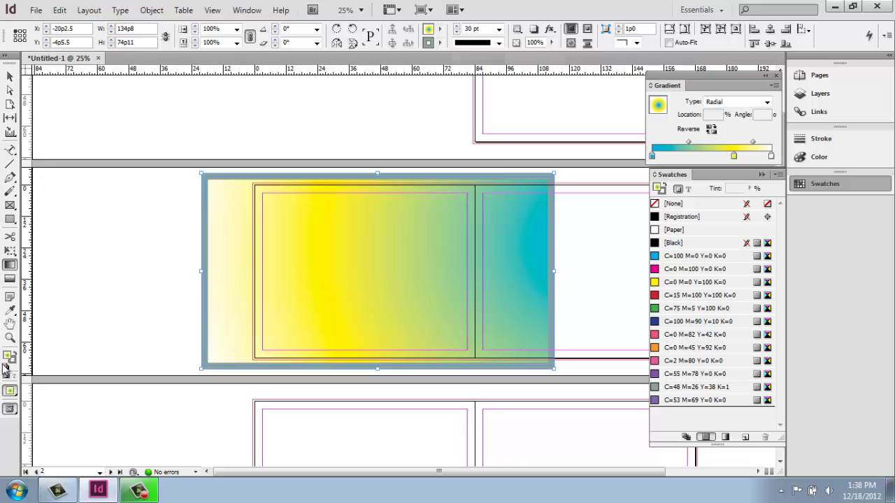
{"action": "left_click_drag", "start_coordinate": [198, 229], "coordinate": [450, 209]}
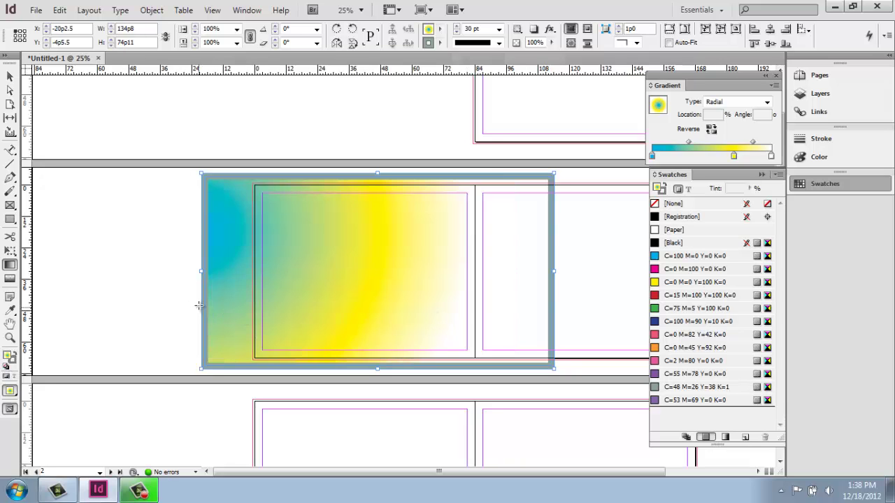
{"action": "left_click_drag", "start_coordinate": [201, 302], "coordinate": [441, 282]}
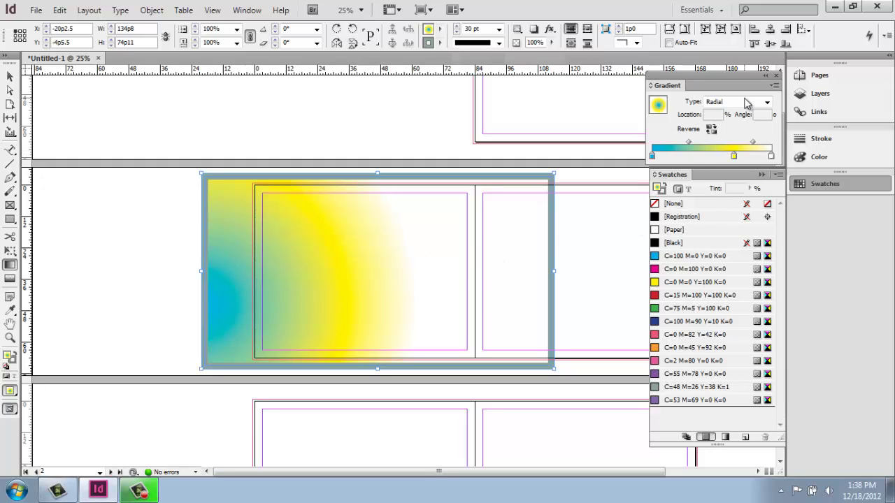
Make the gradient linear, replace the yellow and cyan stops with [Black], and move the midpoint to 53.846%.
{"action": "left_click", "coordinate": [768, 103]}
{"action": "left_click", "coordinate": [759, 112]}
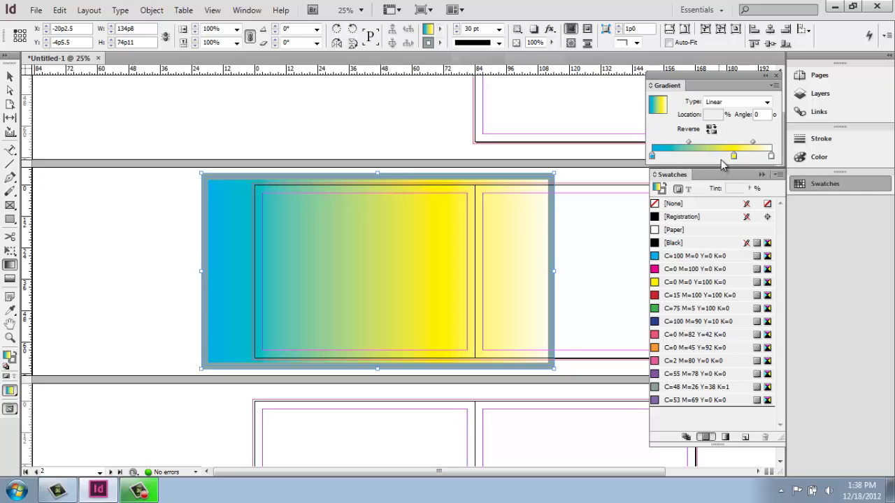
{"action": "left_click_drag", "start_coordinate": [734, 156], "coordinate": [735, 191]}
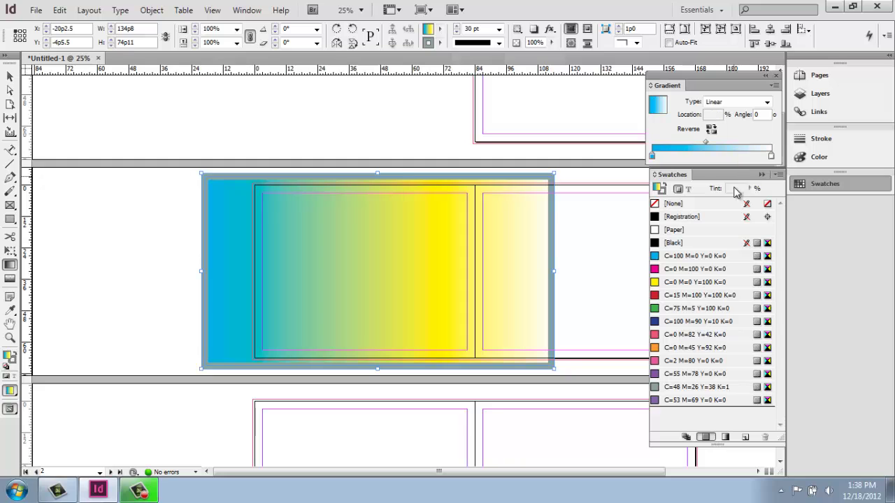
{"action": "left_click_drag", "start_coordinate": [678, 250], "coordinate": [672, 156]}
{"action": "left_click", "coordinate": [652, 156]}
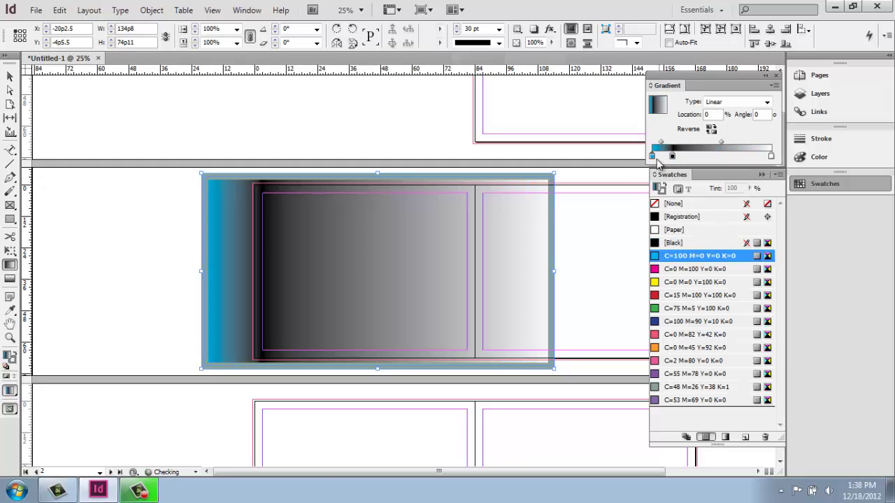
{"action": "mouse_move", "coordinate": [653, 157]}
{"action": "left_mouse_down"}
{"action": "mouse_move", "coordinate": [656, 175]}
{"action": "mouse_move", "coordinate": [653, 156]}
{"action": "left_mouse_up"}
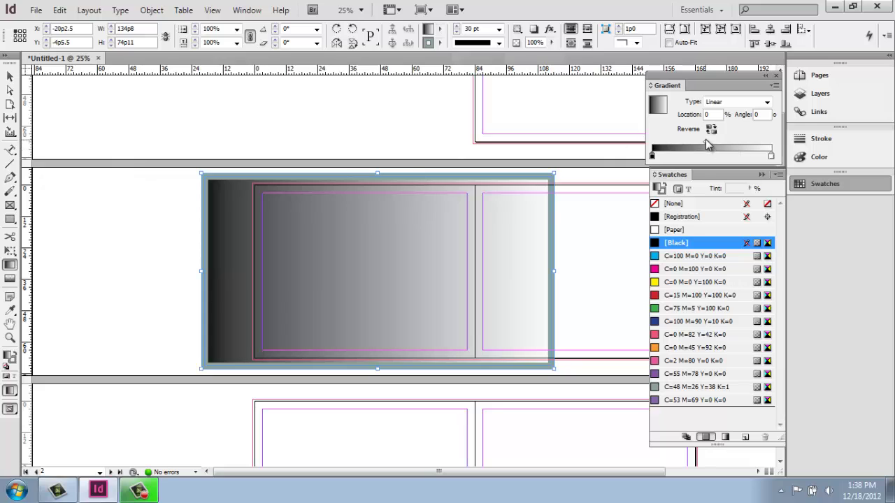
{"action": "left_click_drag", "start_coordinate": [705, 140], "coordinate": [716, 141]}
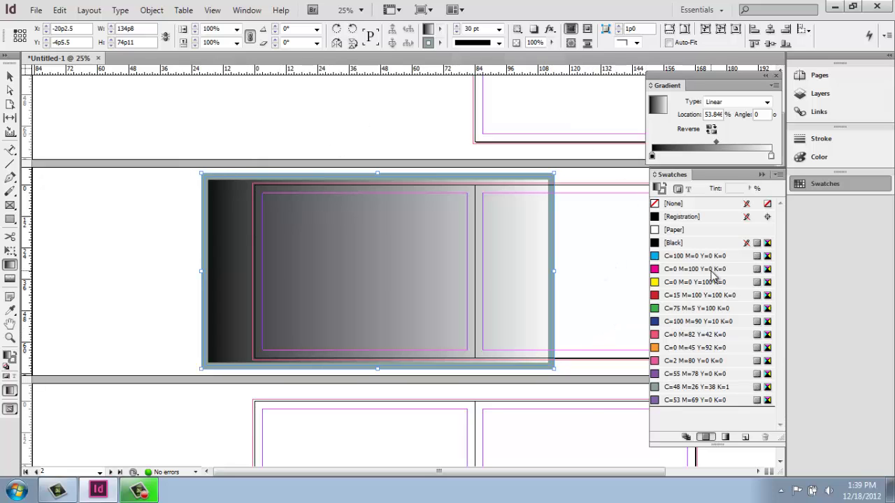
Add the orange (C=0 M=45 Y=92 K=0), pink and green CMYK swatches as gradient stops.
{"action": "left_click", "coordinate": [680, 349]}
{"action": "left_click_drag", "start_coordinate": [681, 349], "coordinate": [700, 155]}
{"action": "left_click_drag", "start_coordinate": [685, 336], "coordinate": [735, 155]}
{"action": "left_click_drag", "start_coordinate": [695, 308], "coordinate": [668, 155]}
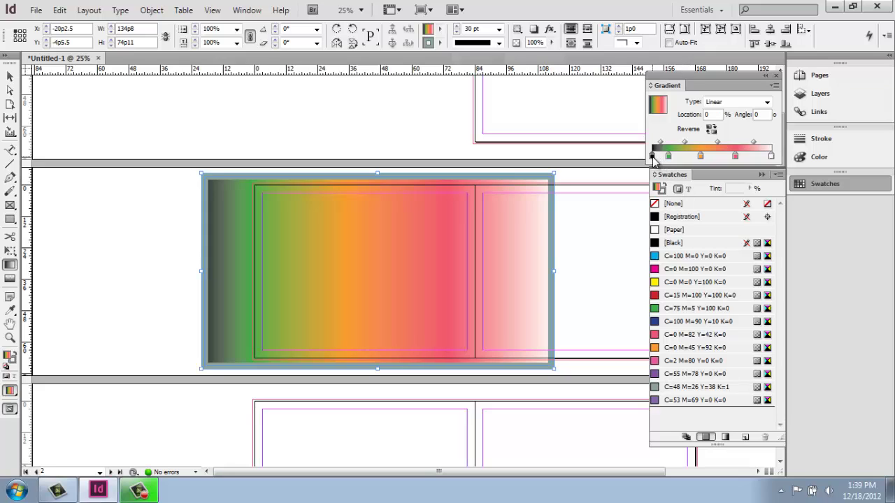
Remove the black stop, put green at 0%, move the 35% stop to about 54%, then switch to radial.
{"action": "left_click_drag", "start_coordinate": [652, 157], "coordinate": [657, 196]}
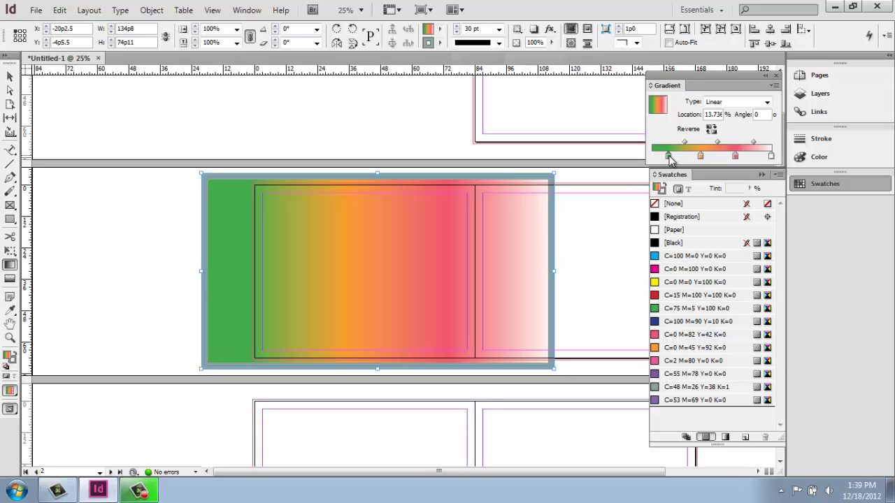
{"action": "left_click_drag", "start_coordinate": [670, 158], "coordinate": [715, 158]}
{"action": "left_click", "coordinate": [695, 156]}
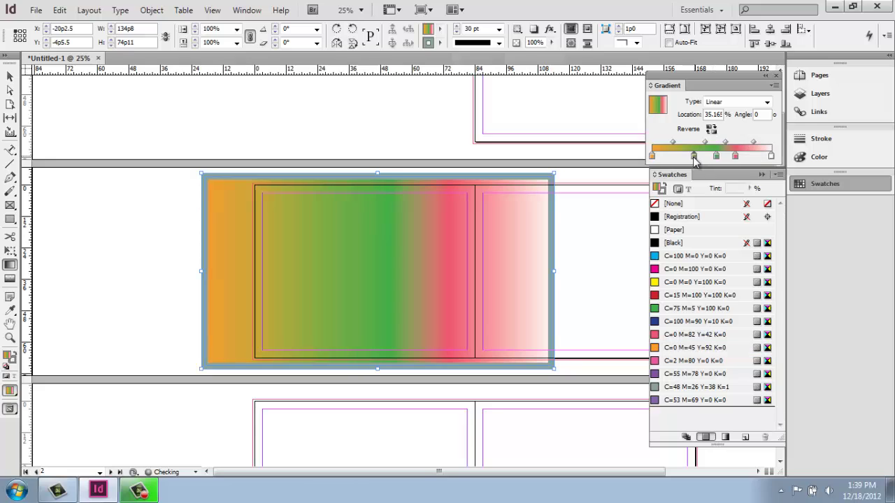
{"action": "left_click_drag", "start_coordinate": [694, 159], "coordinate": [671, 143]}
{"action": "left_click", "coordinate": [673, 143]}
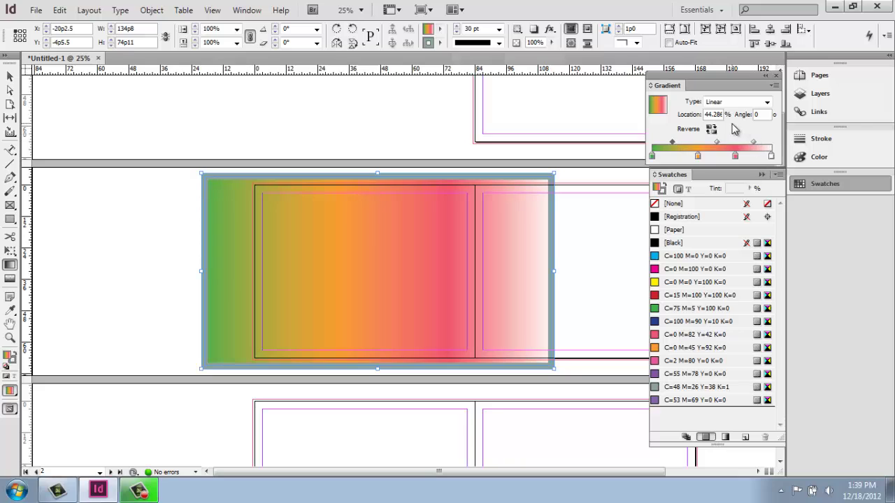
{"action": "left_click", "coordinate": [767, 102]}
Reverse the radial gradient so white sits at the centre, then add it to Swatches twice.
{"action": "left_click", "coordinate": [755, 124]}
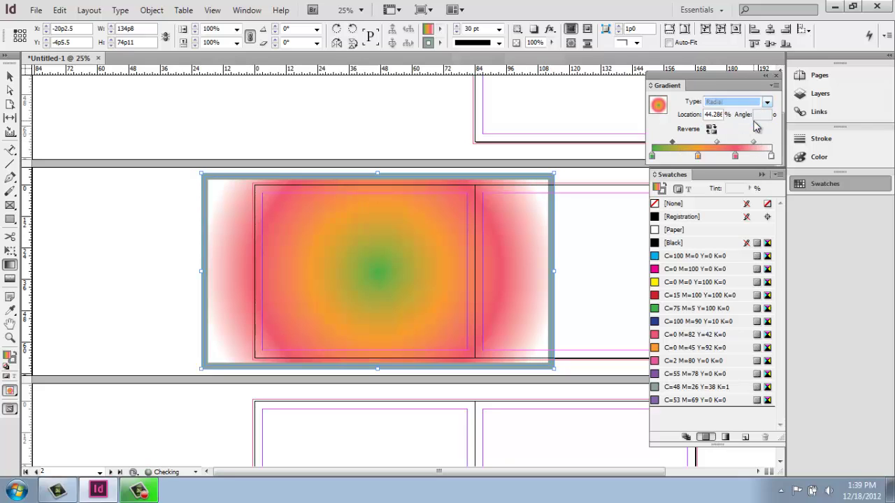
{"action": "left_click", "coordinate": [713, 131]}
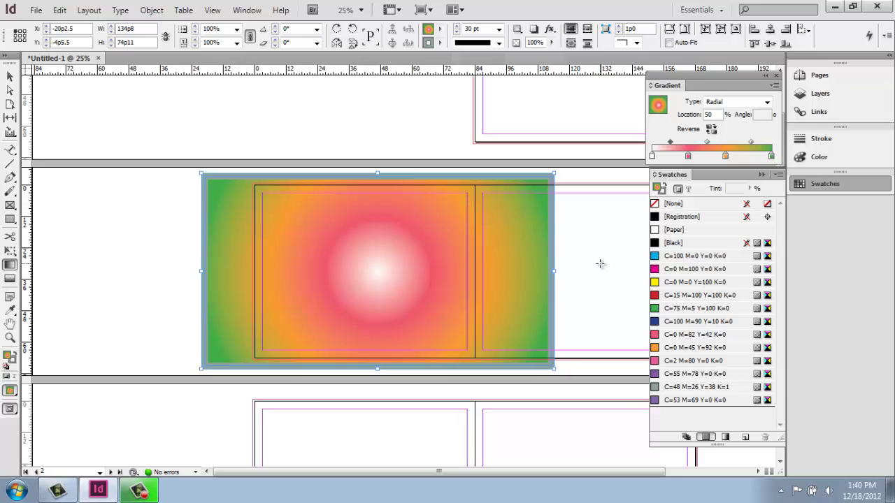
{"action": "right_click", "coordinate": [658, 104]}
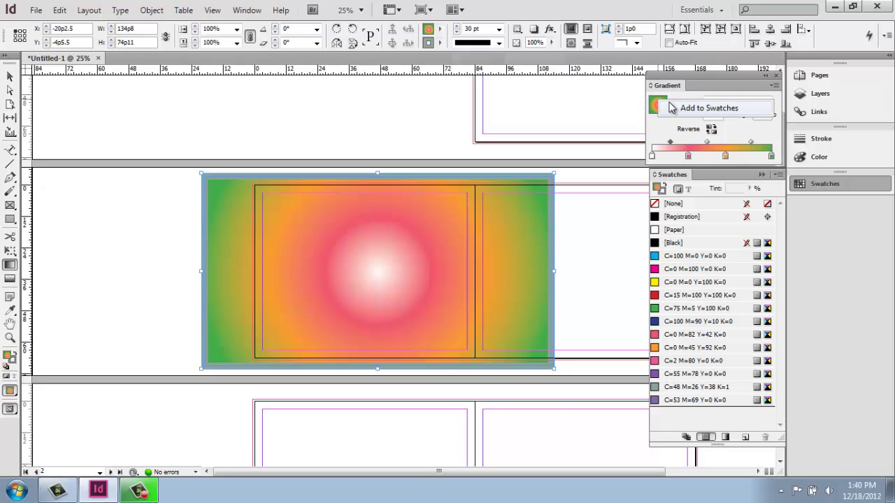
{"action": "left_click", "coordinate": [675, 109]}
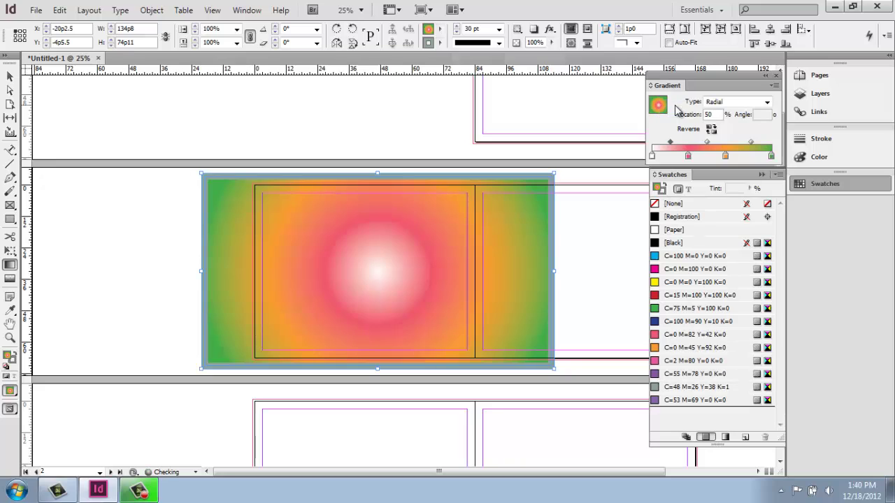
{"action": "left_click_drag", "start_coordinate": [660, 109], "coordinate": [690, 424]}
Delete the duplicate New Gradient Swatch 2 from the gradient swatches list.
{"action": "left_click", "coordinate": [728, 438]}
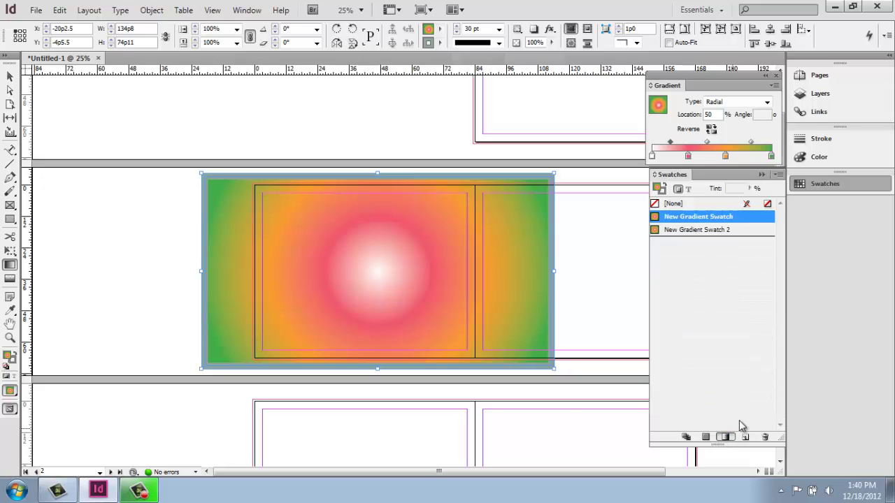
{"action": "left_click", "coordinate": [685, 231]}
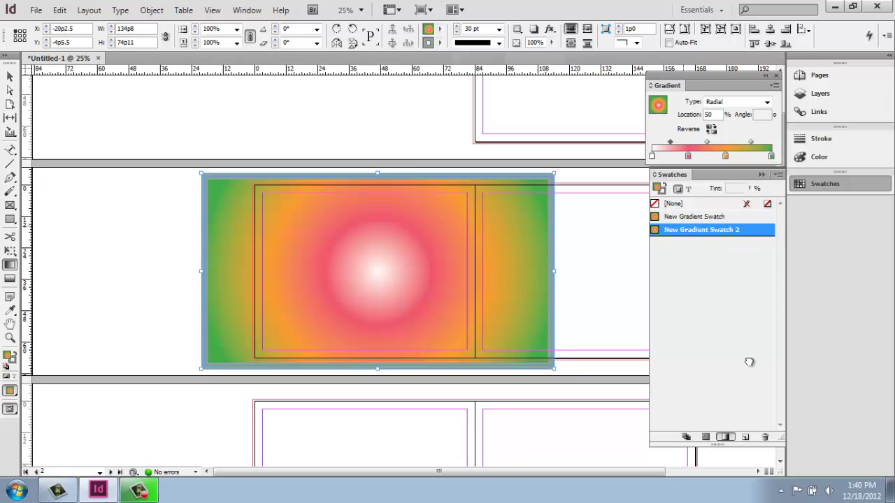
{"action": "left_click", "coordinate": [763, 437]}
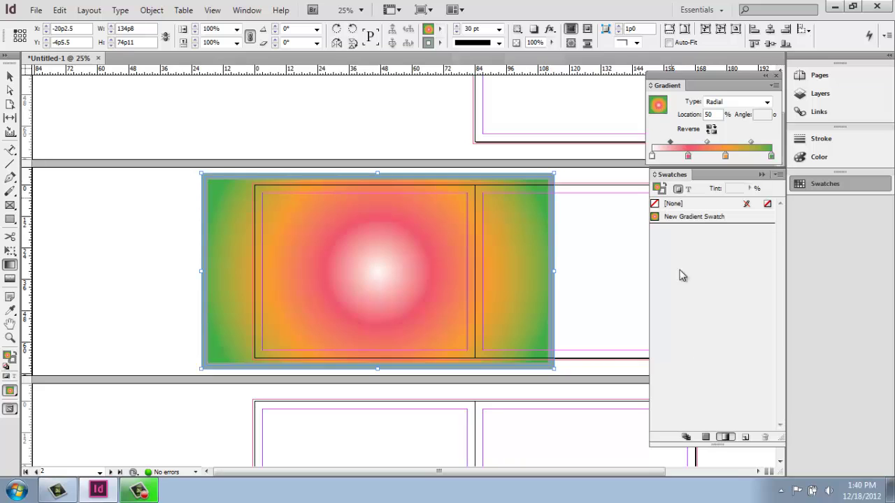
{"action": "left_click", "coordinate": [706, 437]}
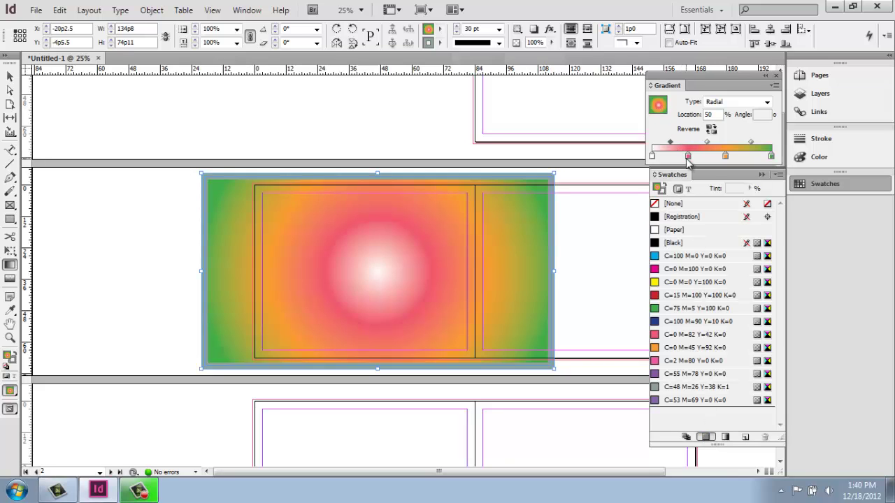
Remove the pink and orange stops and save the white-to-green radial gradient as a new swatch.
{"action": "left_click_drag", "start_coordinate": [688, 155], "coordinate": [706, 203]}
{"action": "left_click_drag", "start_coordinate": [726, 156], "coordinate": [734, 231]}
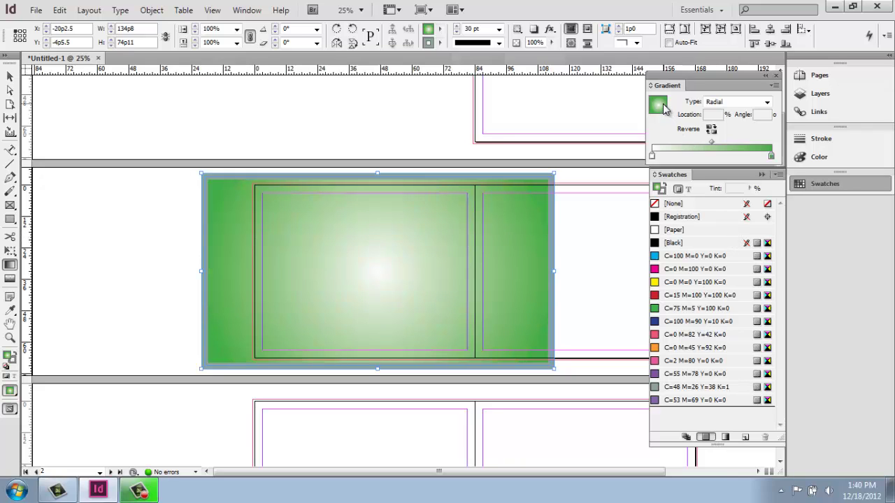
{"action": "left_click", "coordinate": [725, 437]}
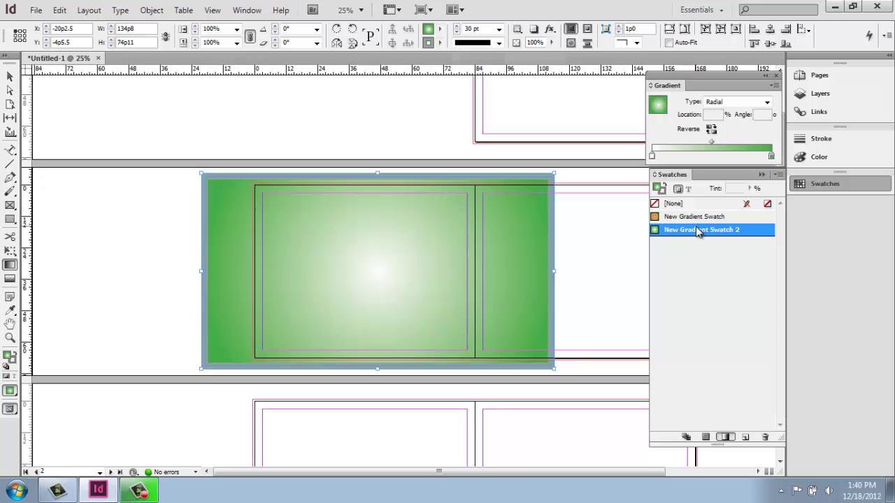
{"action": "left_click", "coordinate": [687, 438]}
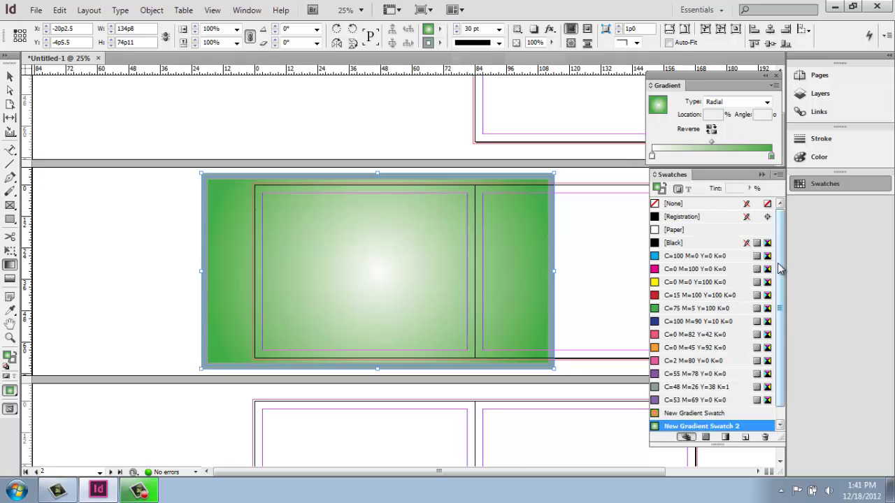
Open the fill's colour picker and close it without making changes.
{"action": "scroll", "coordinate": [780, 269], "scroll_direction": "down", "scroll_amount": 1}
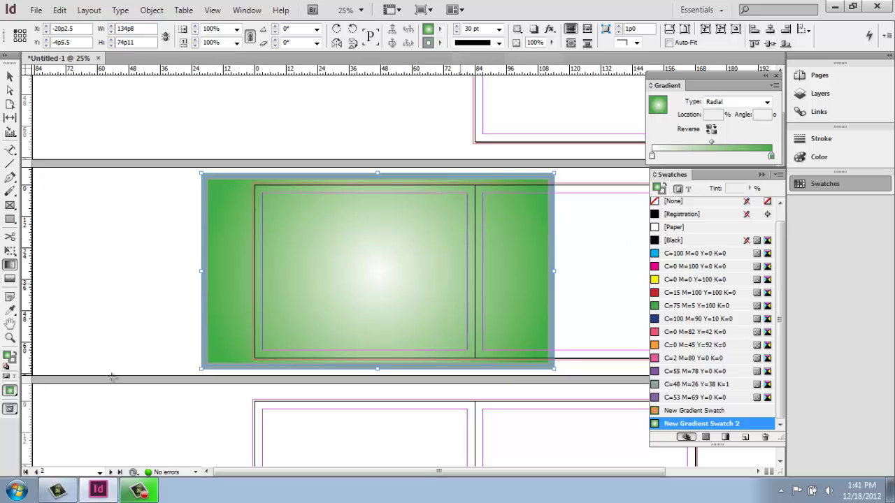
{"action": "double_click", "coordinate": [9, 356]}
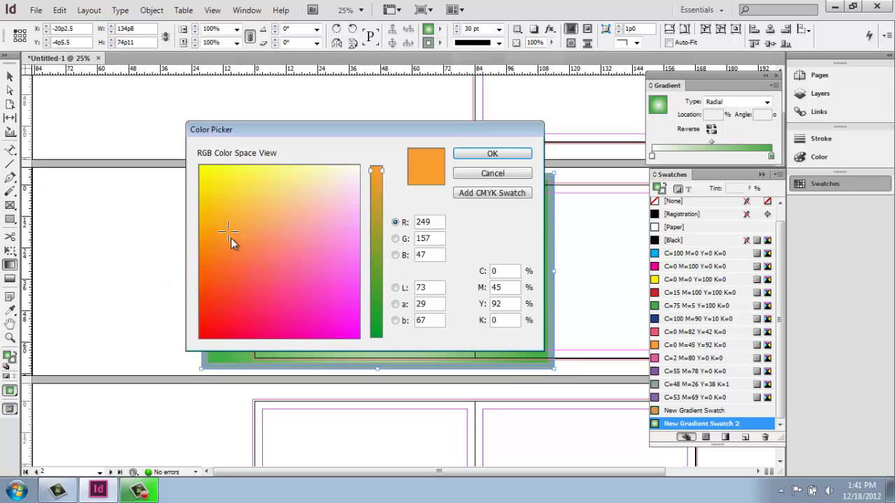
{"action": "left_click", "coordinate": [483, 174]}
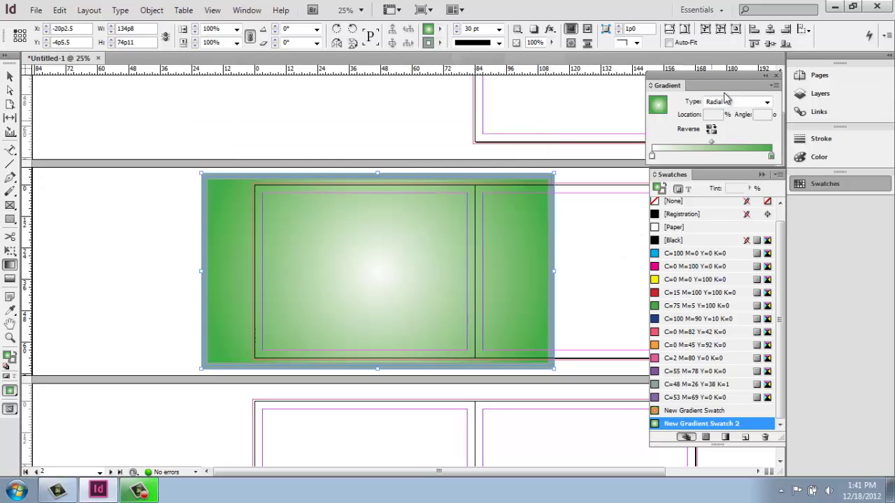